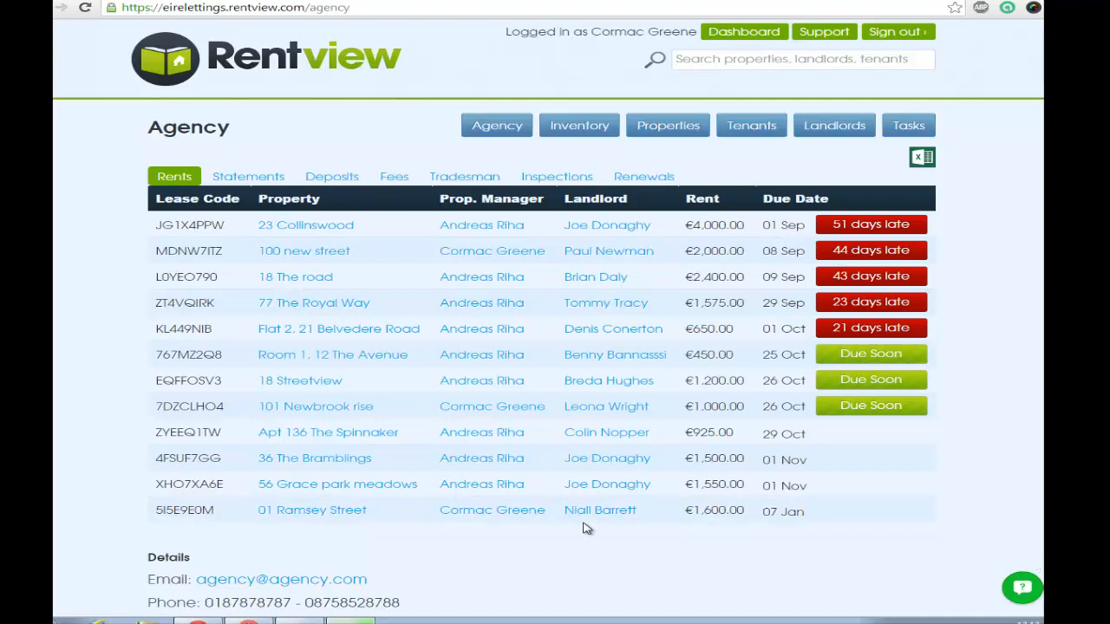
- Open the agency's details for editing and enter Love Insurance as the insurer's name, along with the insurer's address
click(508, 129)
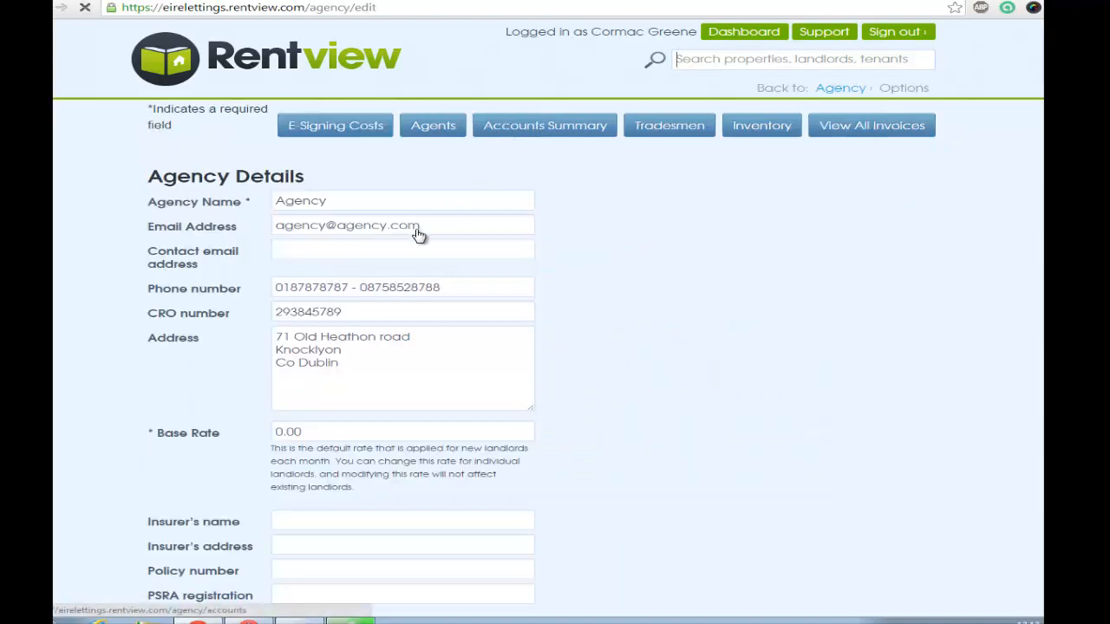
scroll(364, 518, down, 1)
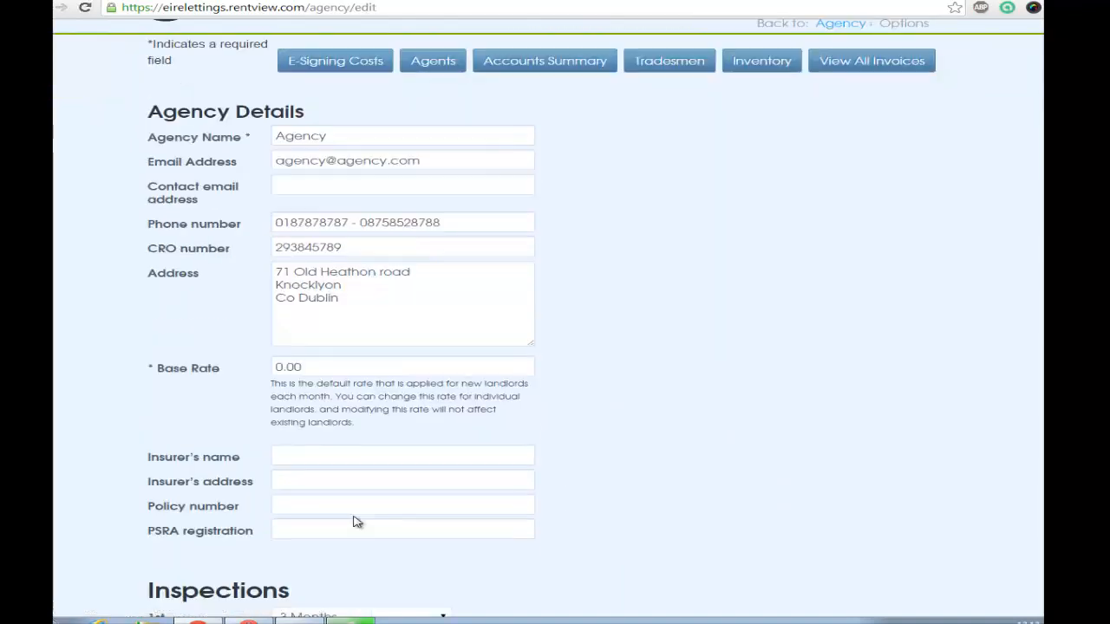
click(313, 452)
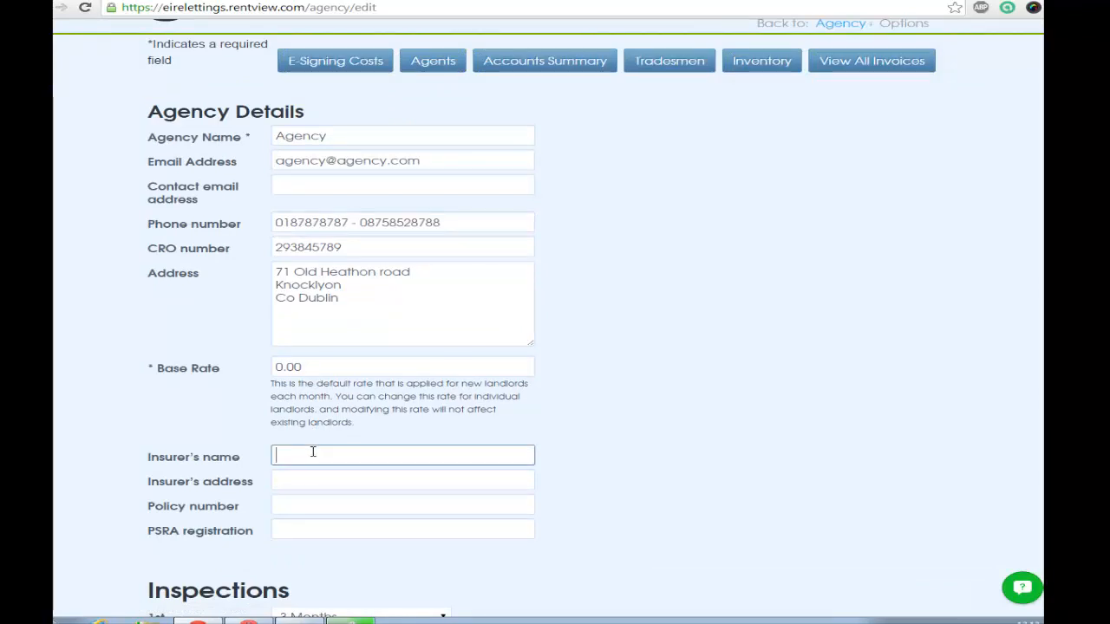
text(Love Insurance)
key(Tab)
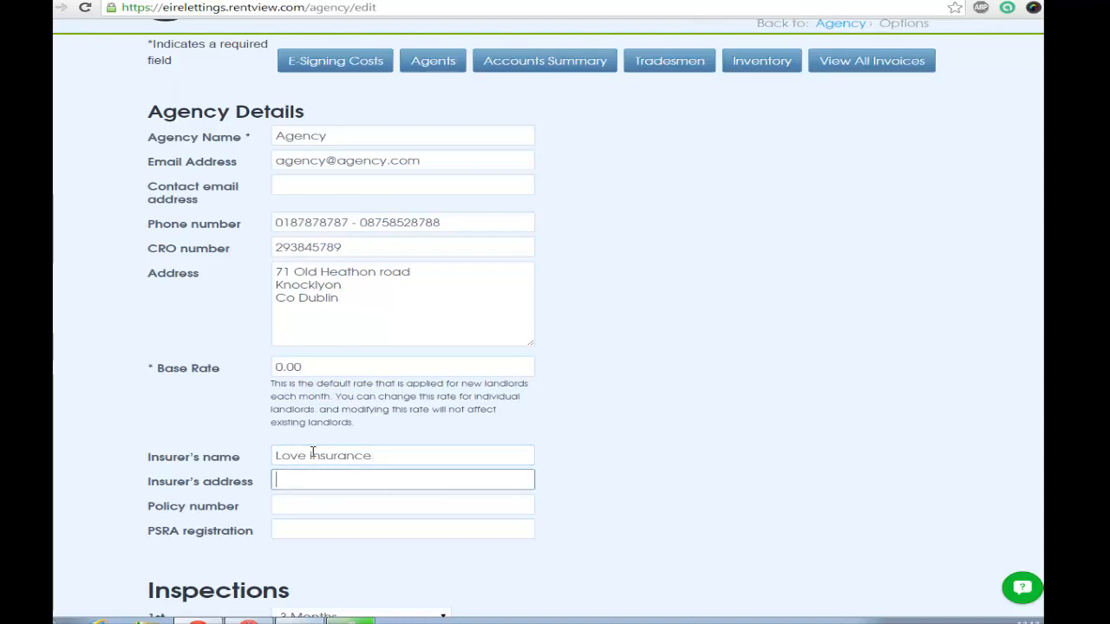
text(78 the Road)
key(Tab)
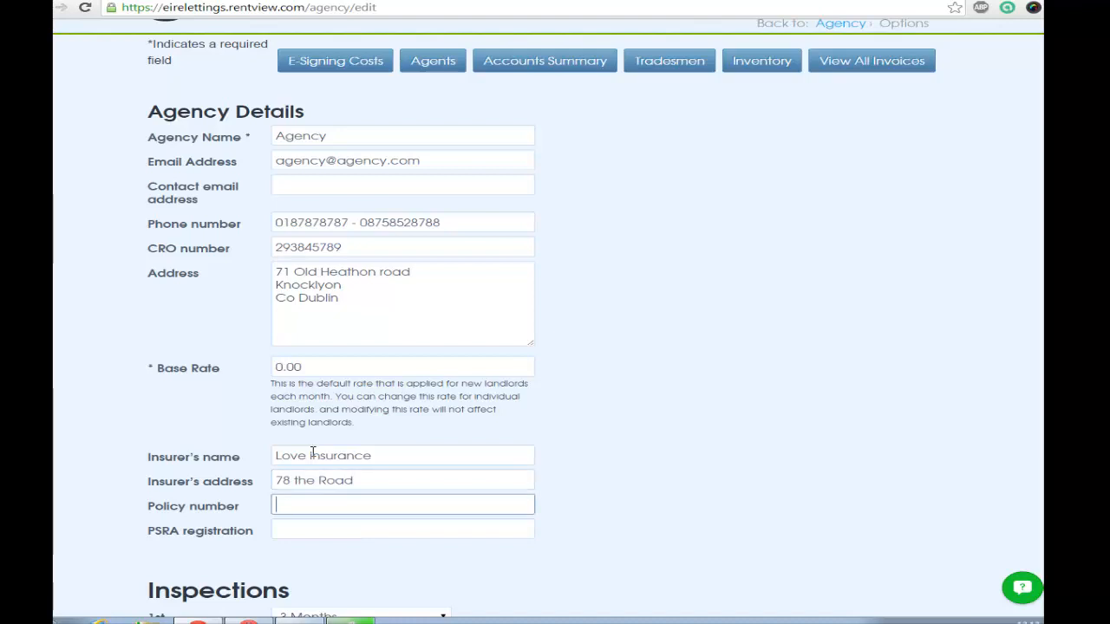
- Enter the insurance policy number and the agency's PSRA registration number
key(Tab)
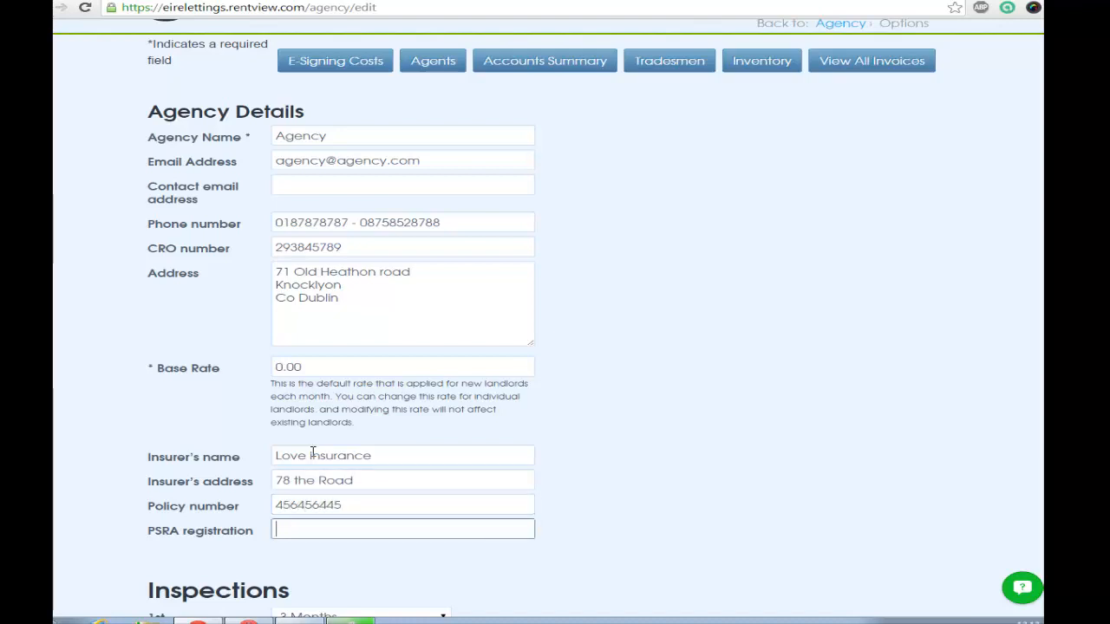
- Choose the other agent as the one who signs off the letter of engagement for E-Signing, and save the agency details
scroll(249, 512, down, 7)
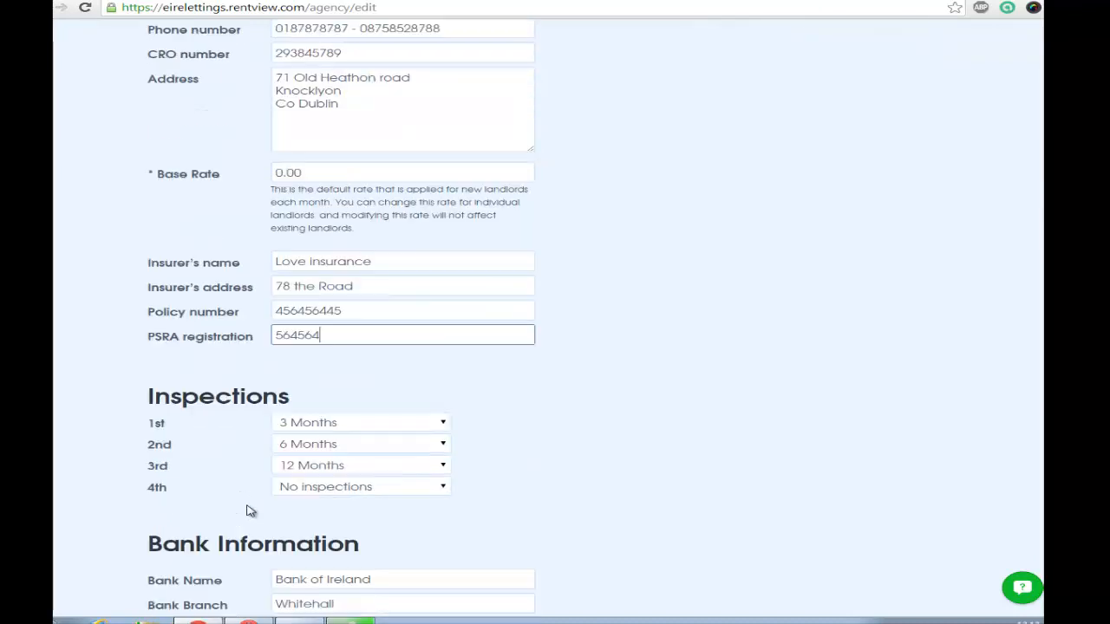
scroll(248, 505, down, 3)
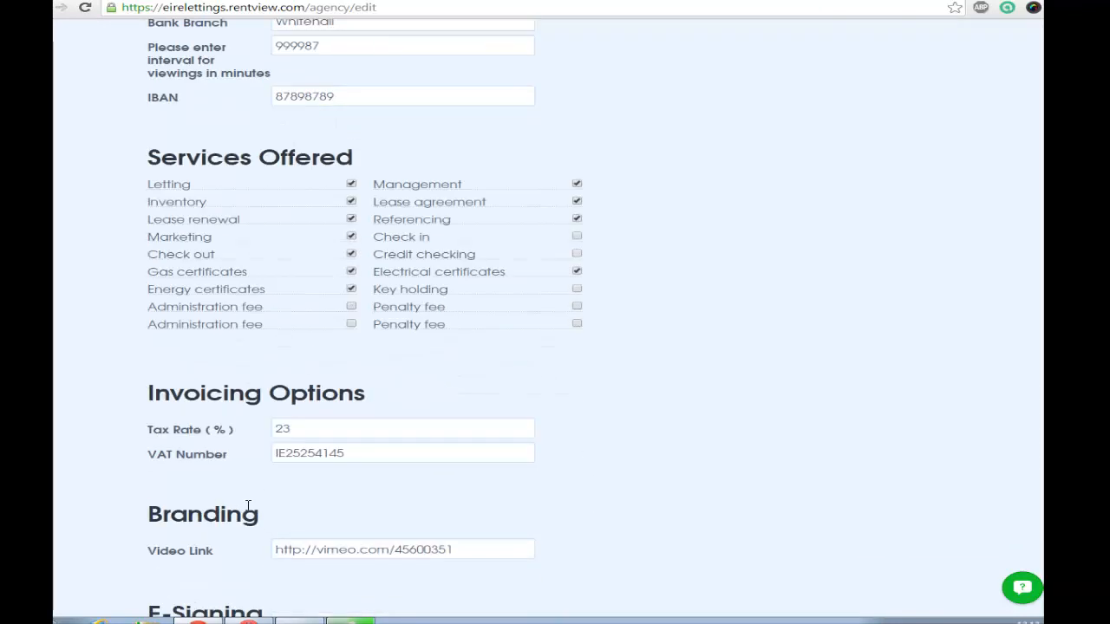
scroll(248, 506, down, 3)
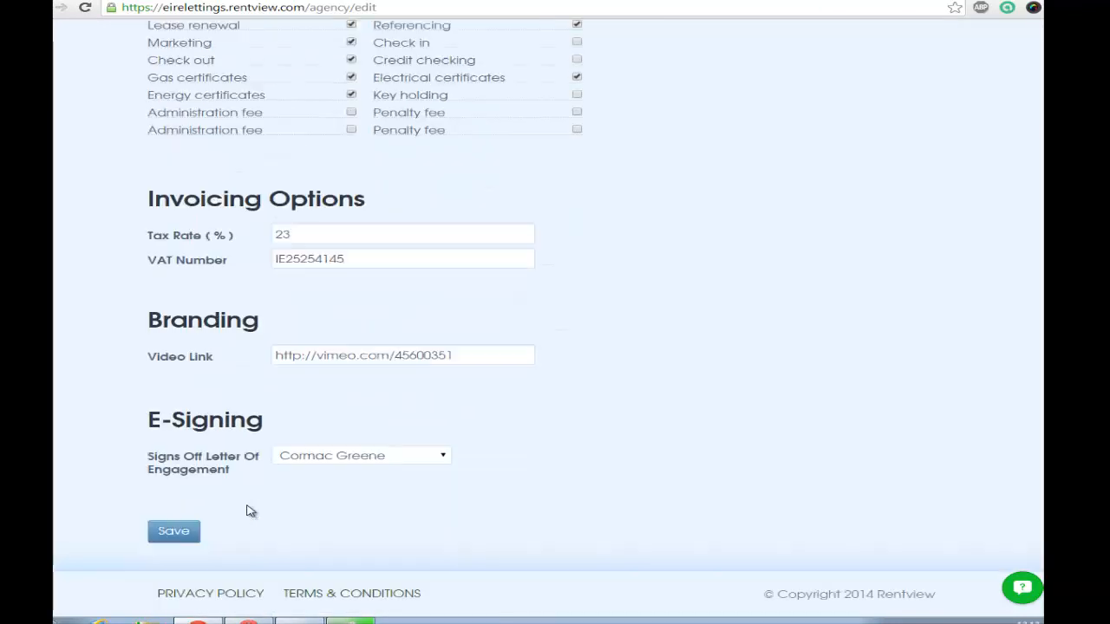
click(294, 462)
click(313, 490)
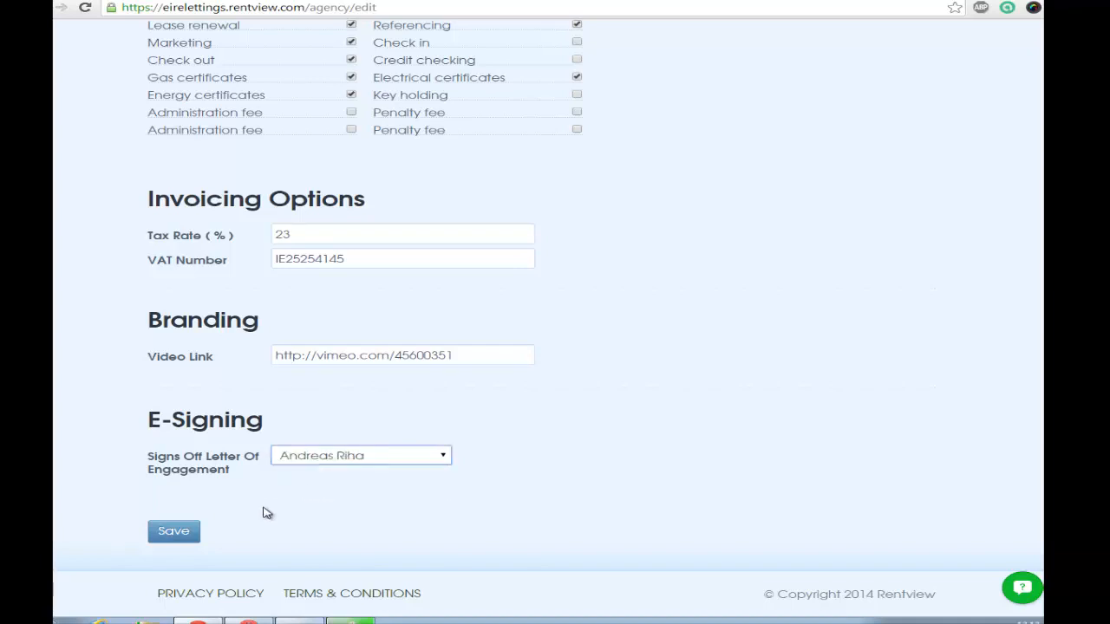
click(175, 532)
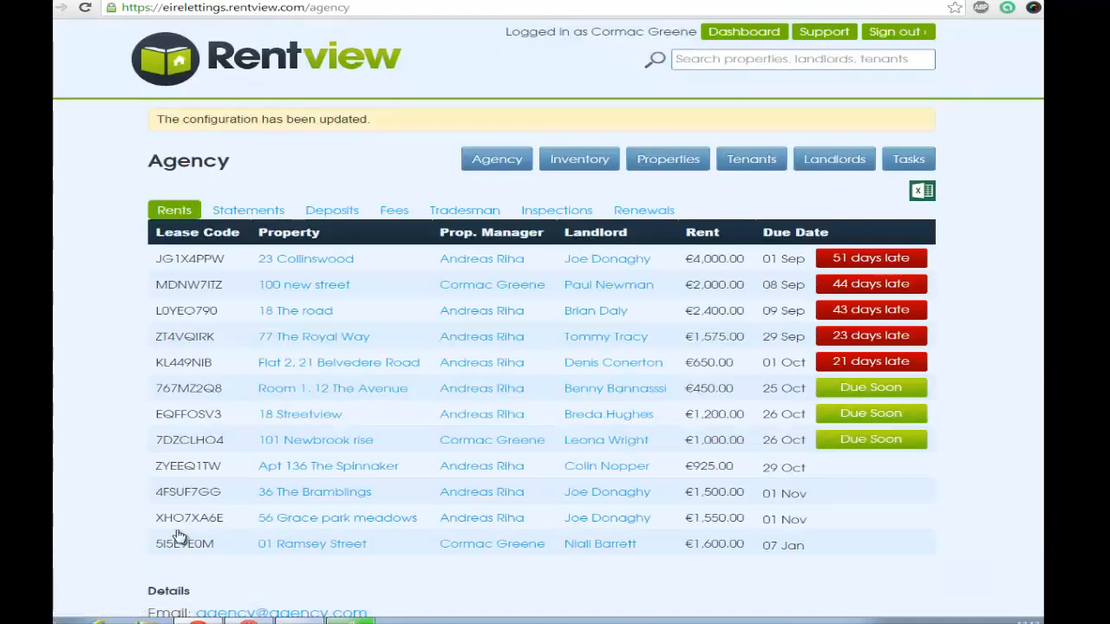
- Search for the property with "dead" and open its engagement letter form
text(dead)
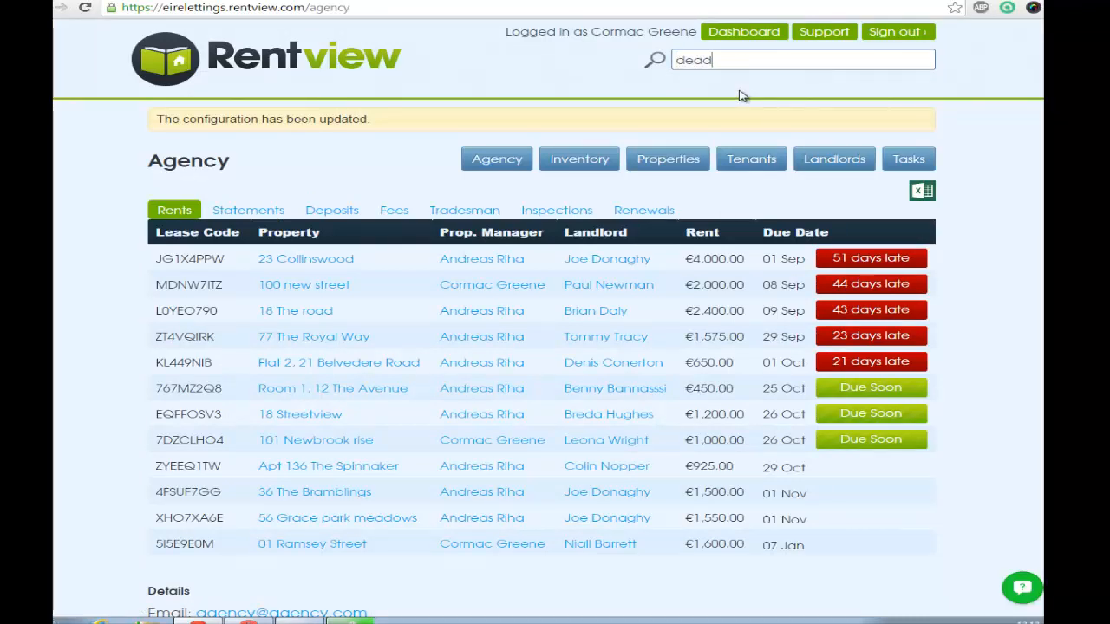
click(737, 113)
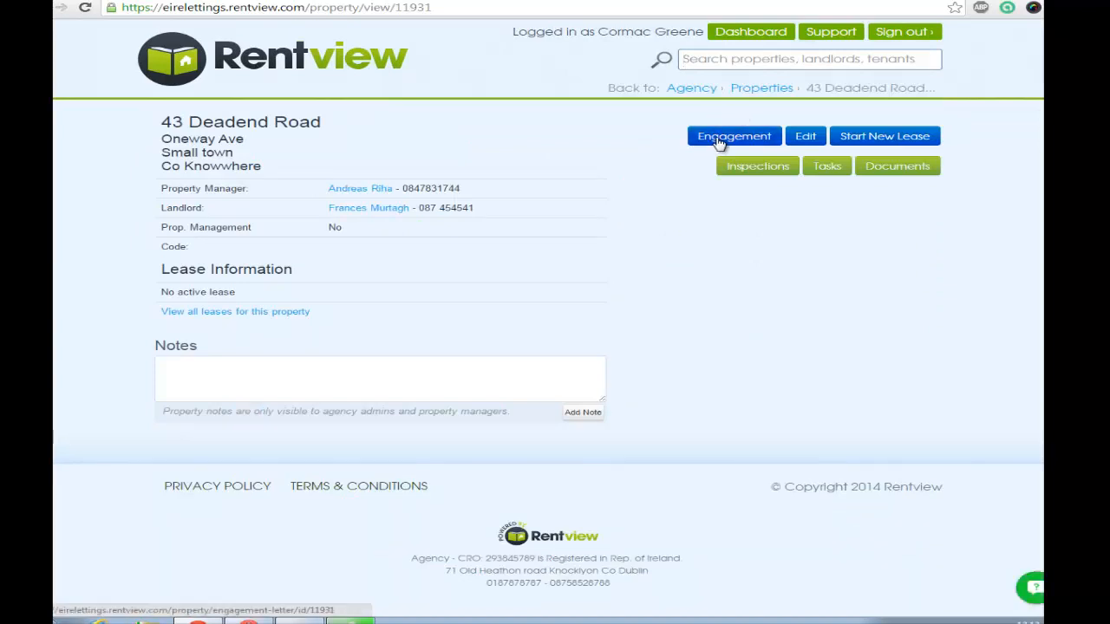
click(719, 139)
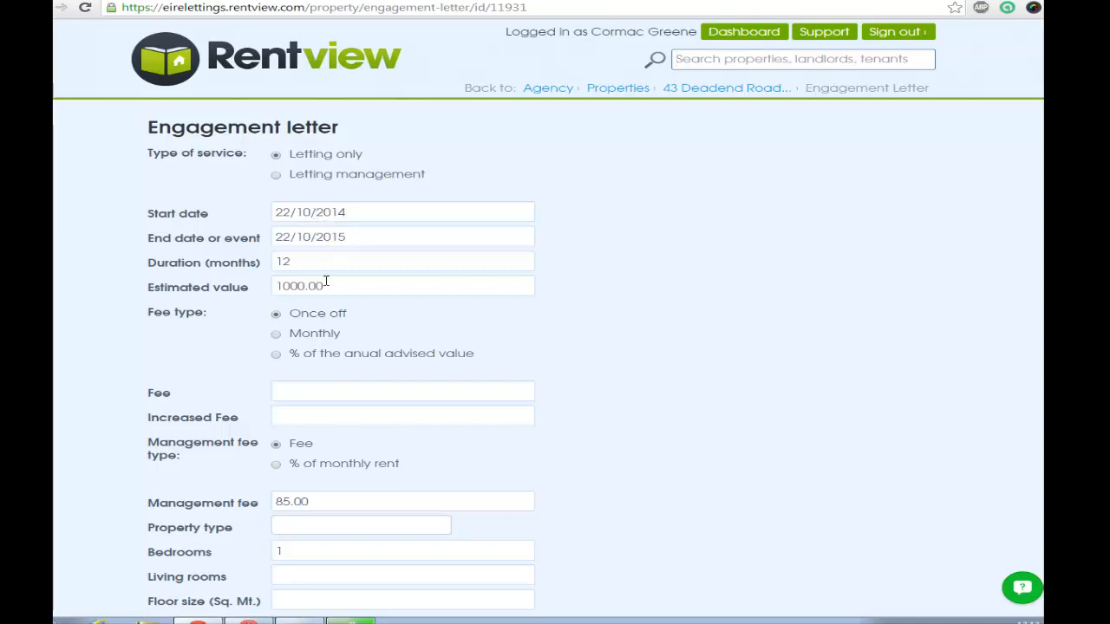
- Set the engagement letter's estimated value to 1100 and its once-off fee to 500
click(240, 290)
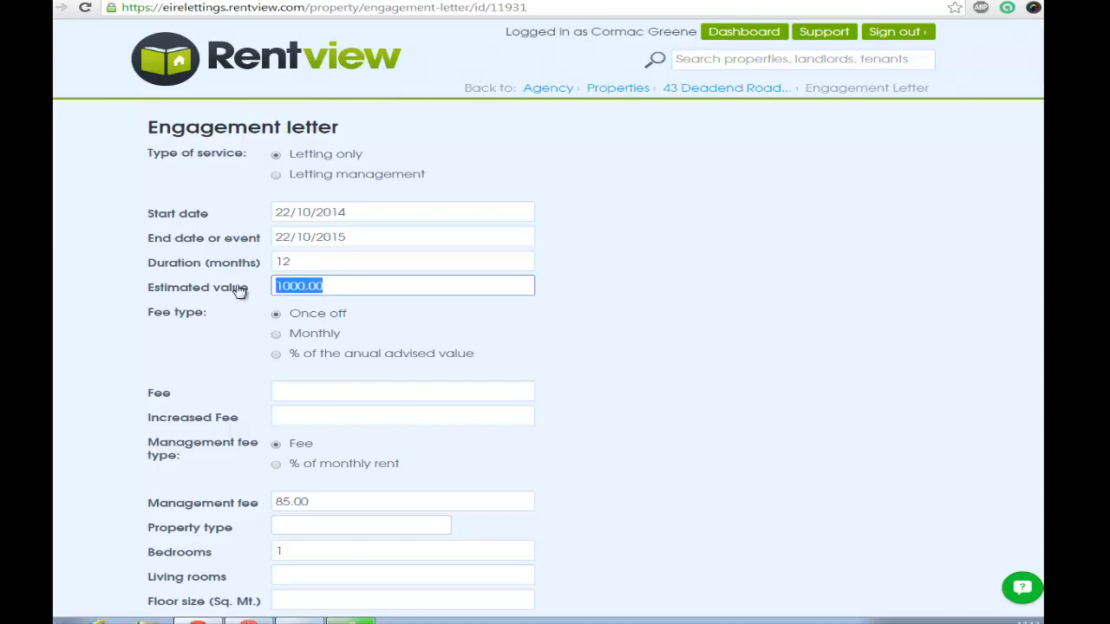
text(1100)
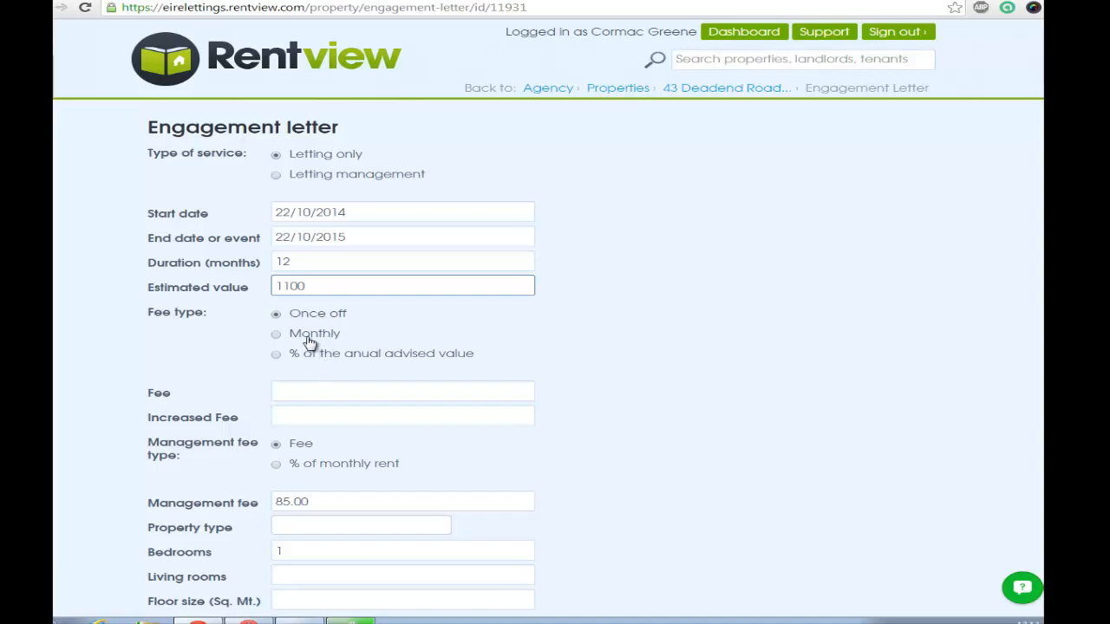
click(317, 390)
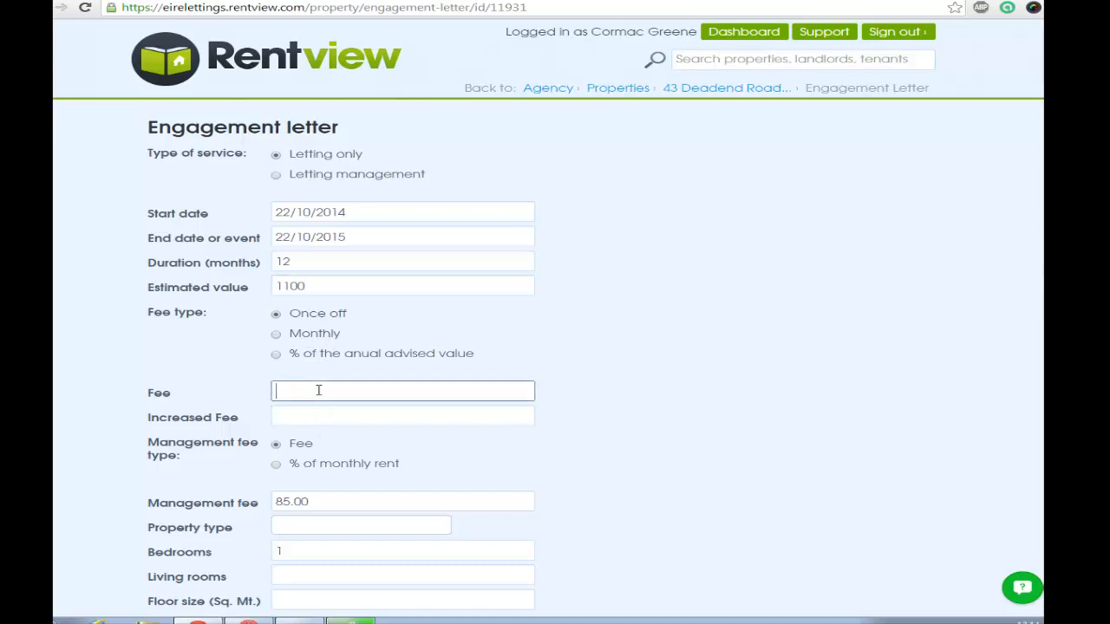
text(500)
- Try the monthly and annual-advised-value percentage fee types with fees of 50 and 5, and restore the once-off fee of 500
click(277, 335)
click(308, 388)
key(BackSpace)
click(275, 354)
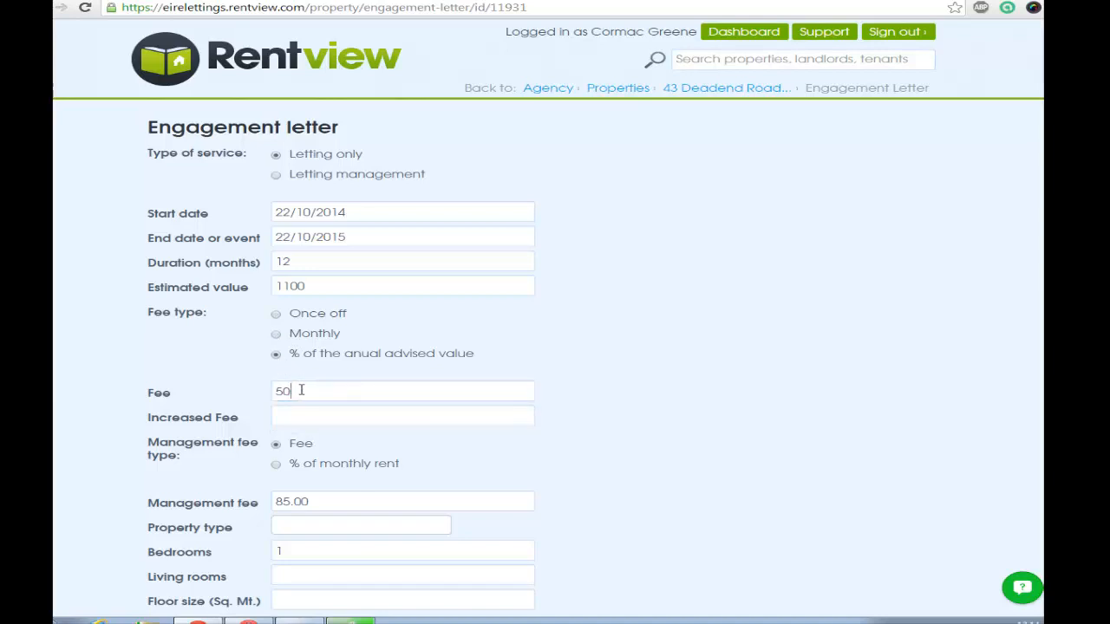
click(295, 390)
key(BackSpace)
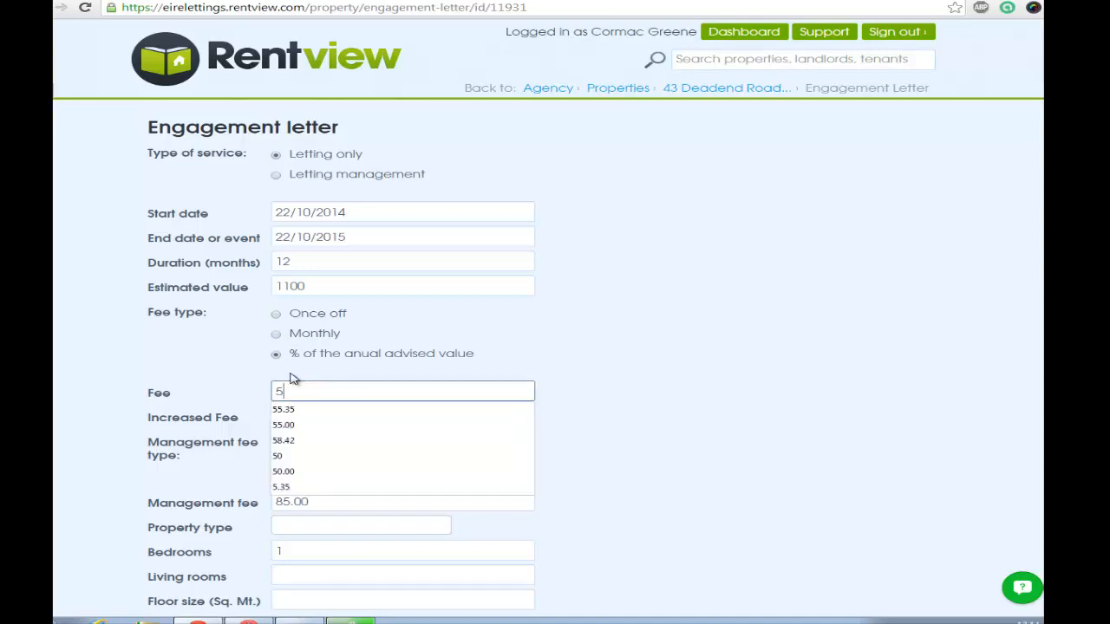
click(275, 314)
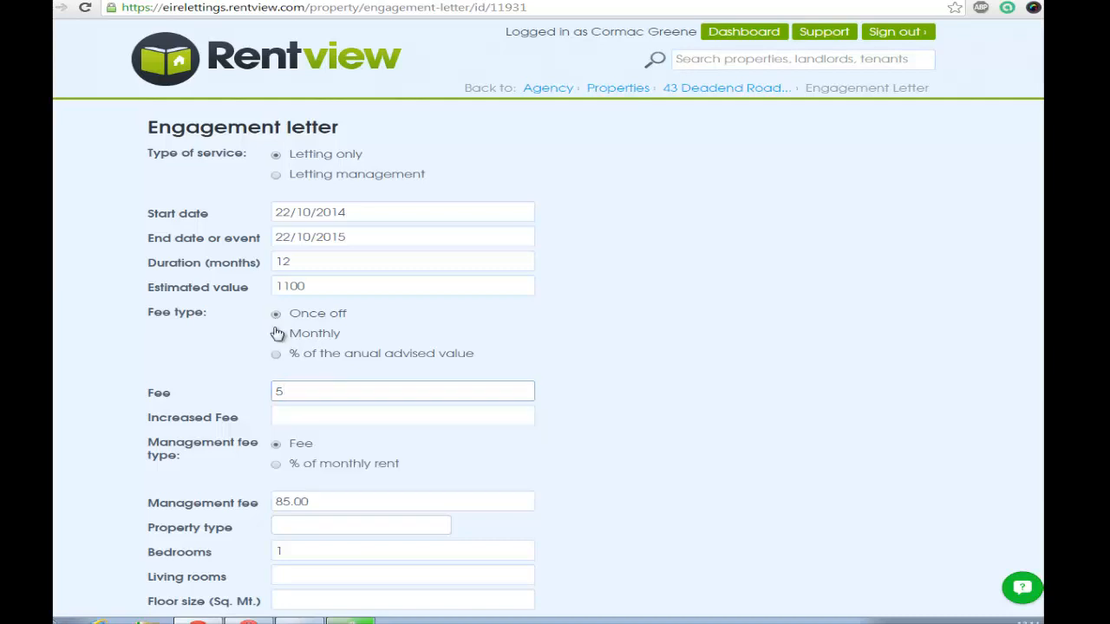
click(294, 392)
text(00)
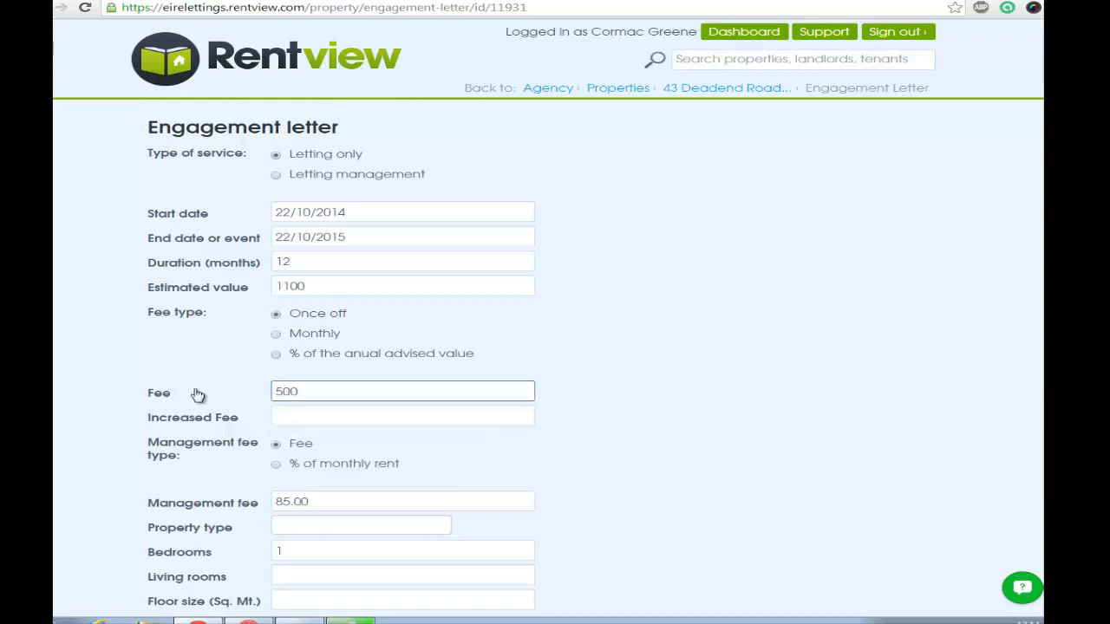
- Set the increased fee to 775
click(201, 362)
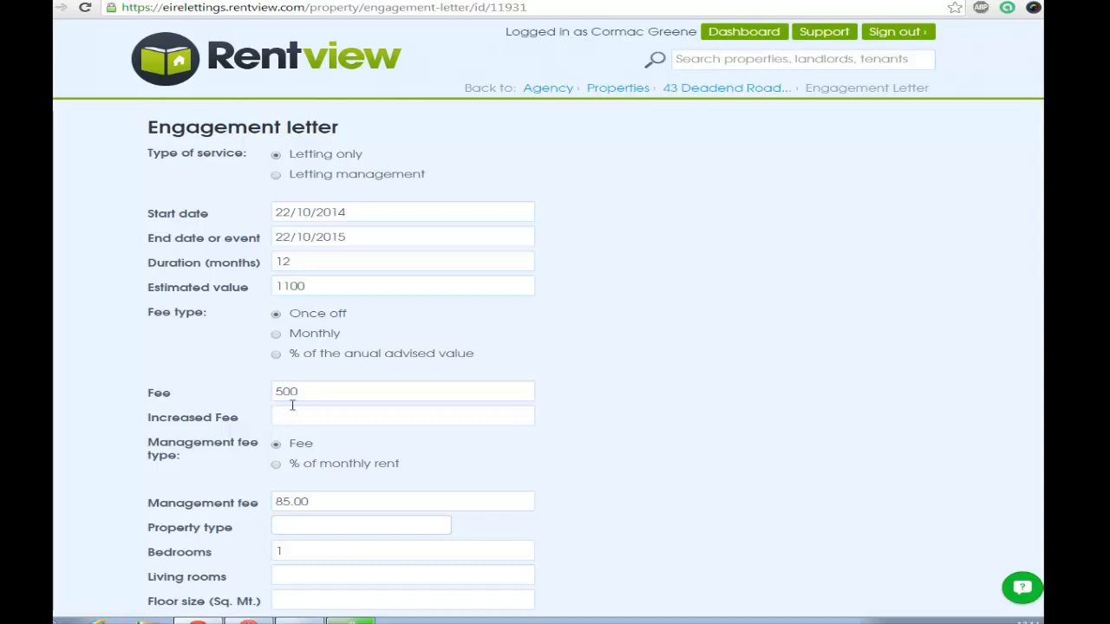
click(285, 410)
text(775)
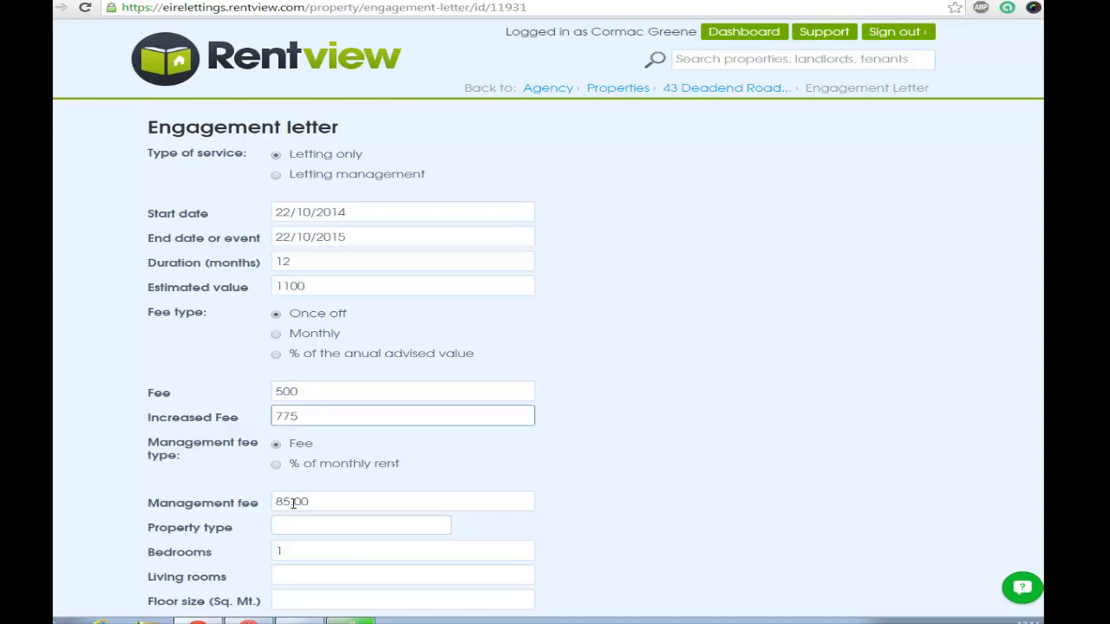
- Try the management fee as a percentage of monthly rent, and return the type to Fee
click(277, 467)
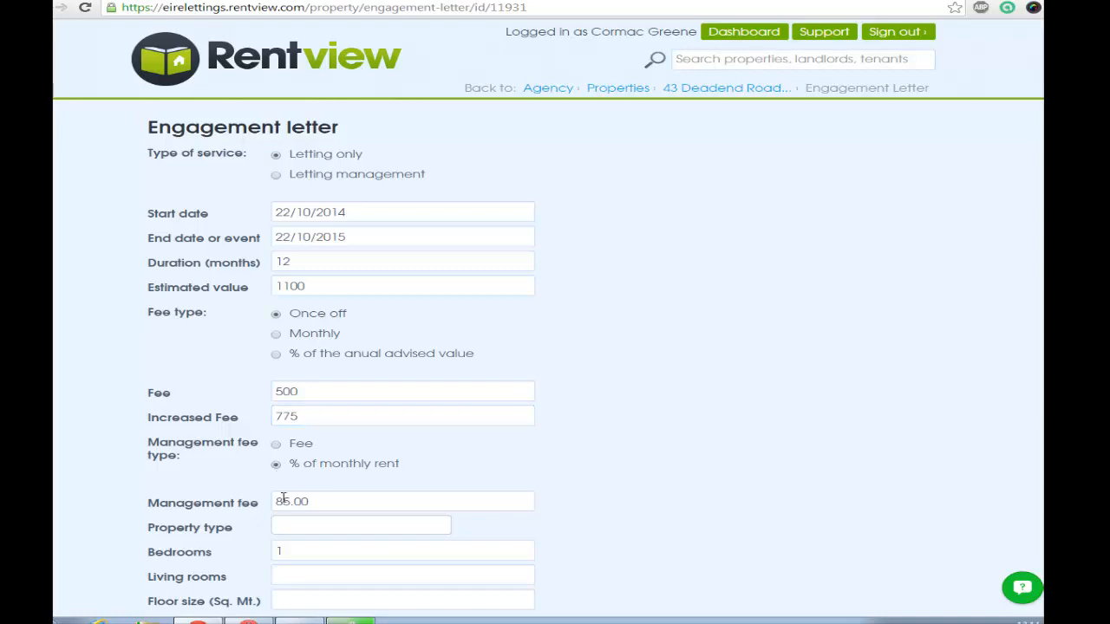
drag(278, 501, 314, 501)
click(277, 449)
- Describe the property as a House with 3 bedrooms, 2 living rooms and a floor size of 88 square metres
scroll(298, 476, down, 1)
click(297, 464)
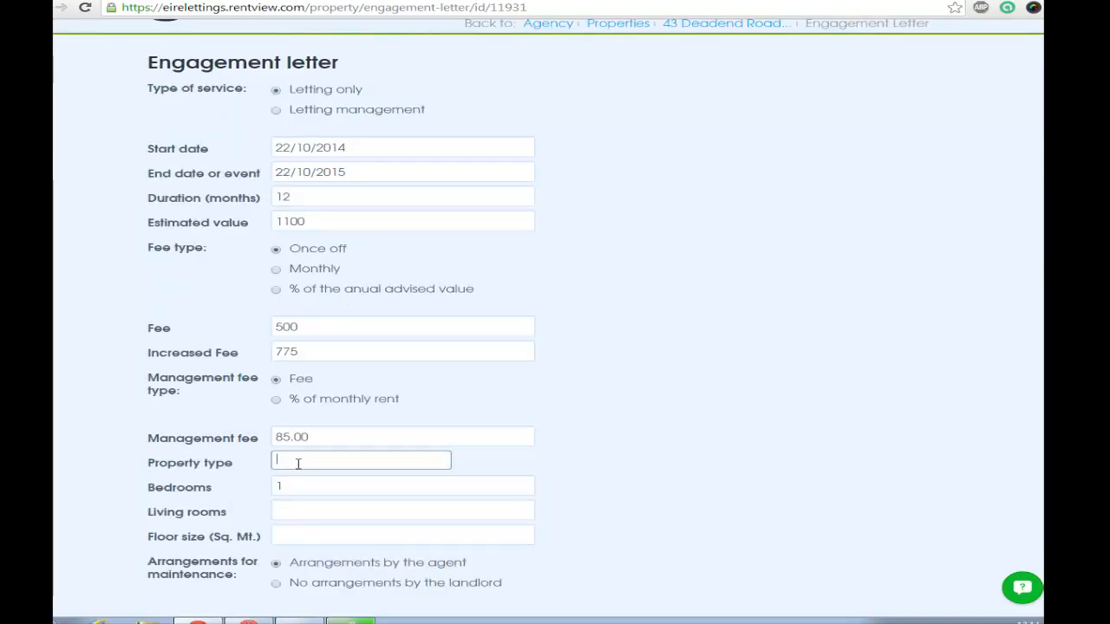
text(House)
key(Tab)
text(3)
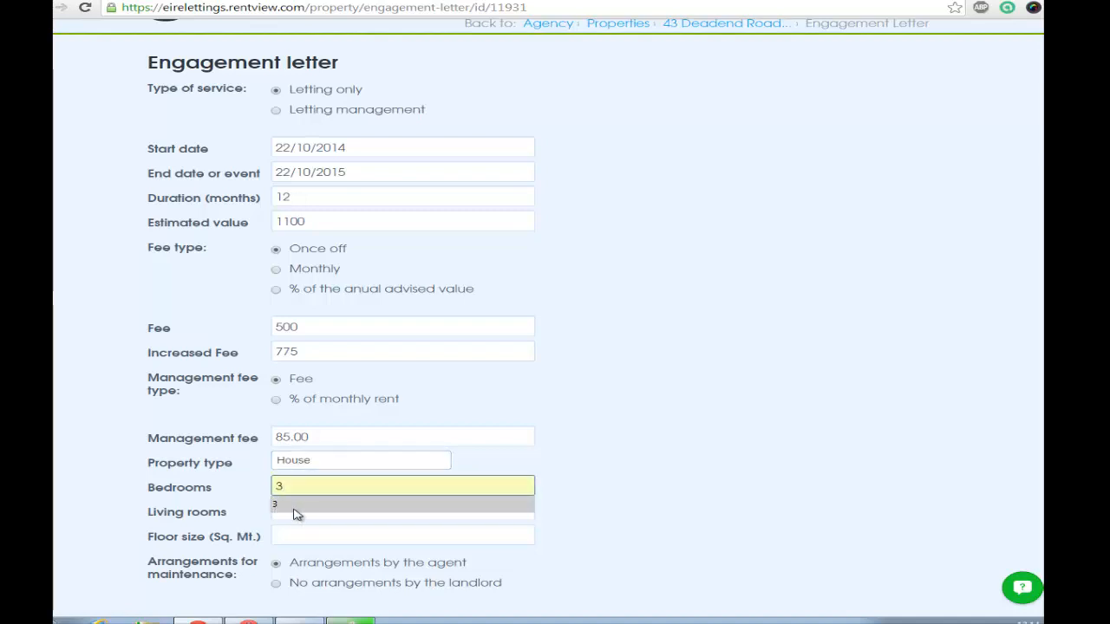
click(286, 513)
text(2)
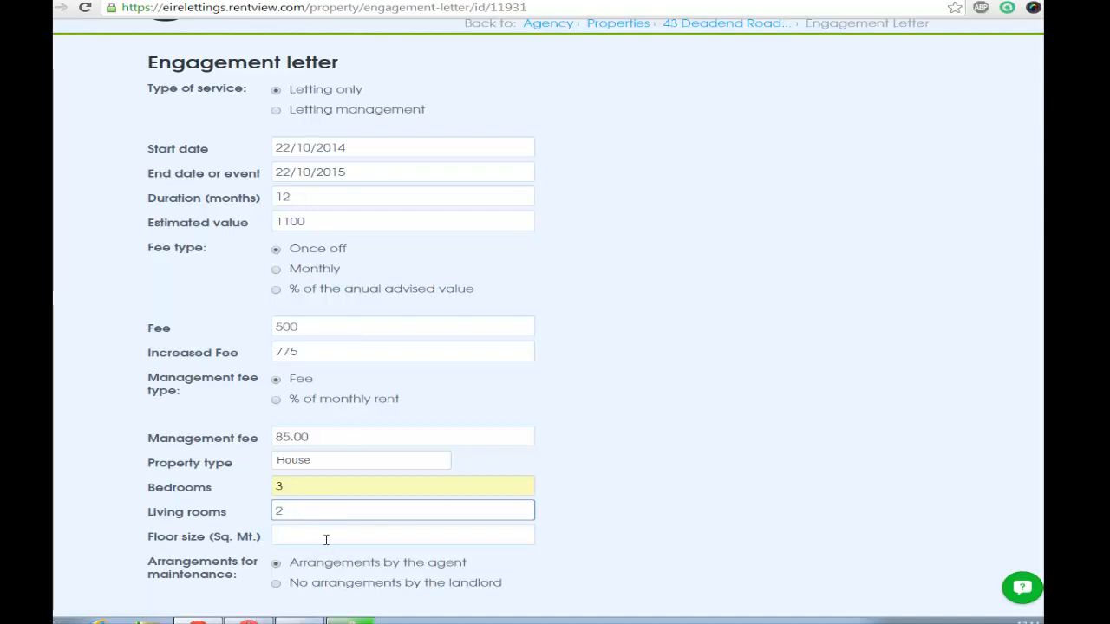
click(326, 539)
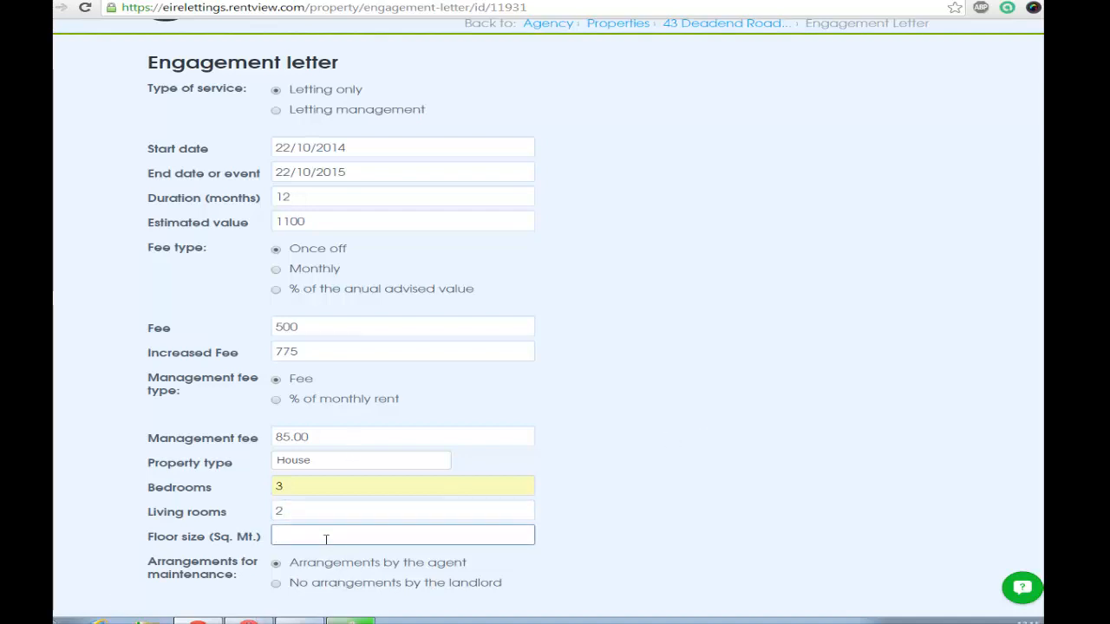
text(88)
- Set the maintenance arrangements so the agent proceeds with work up to a value limit of 100
scroll(750, 462, down, 3)
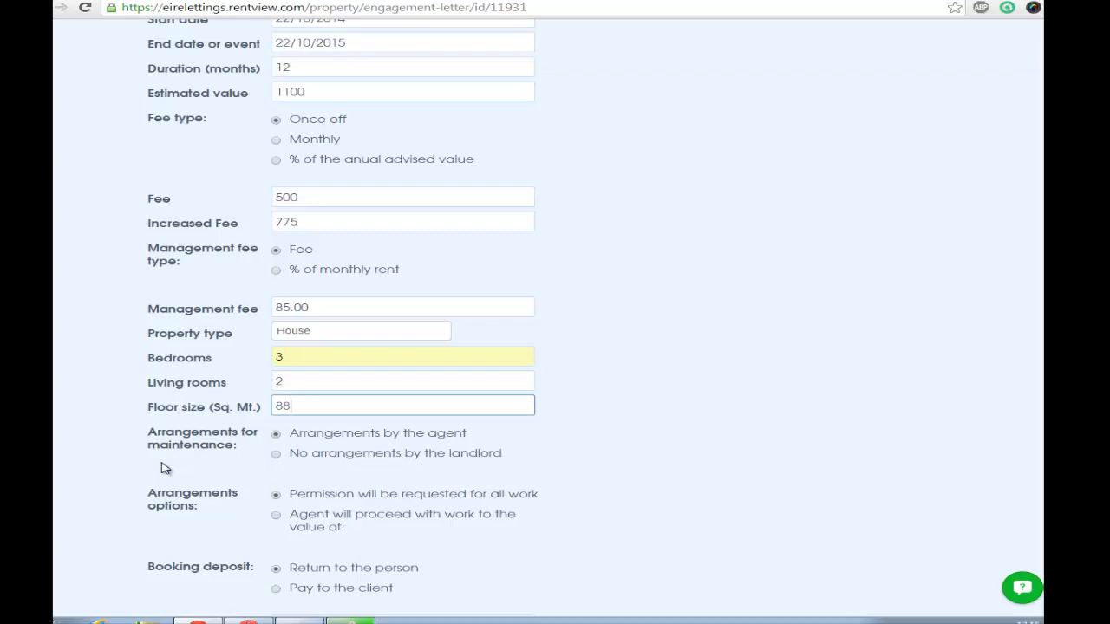
click(338, 456)
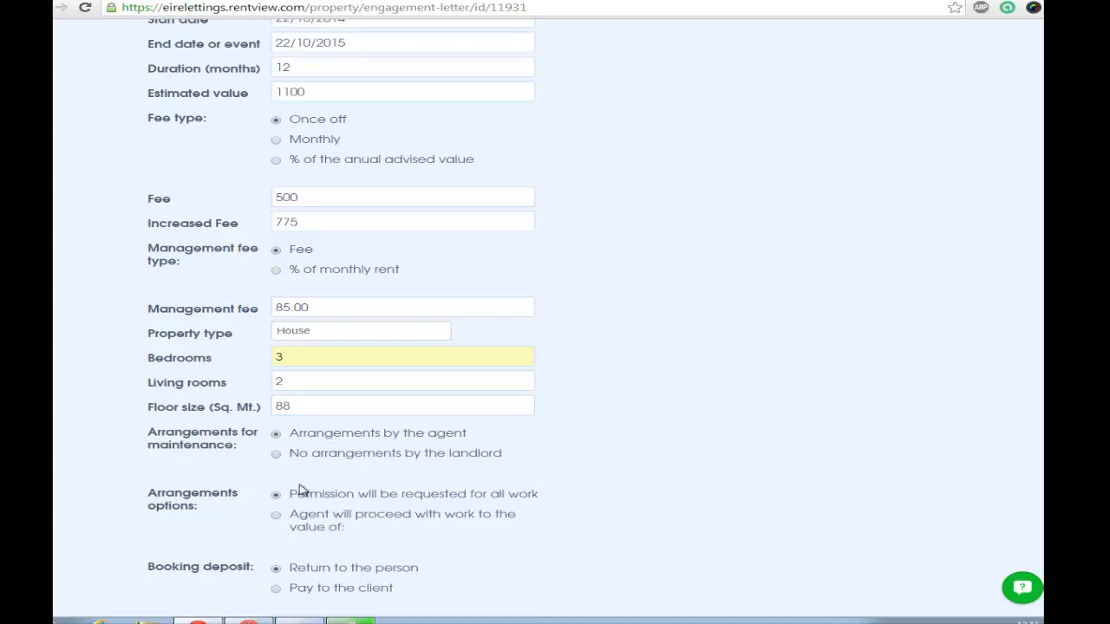
scroll(303, 490, down, 1)
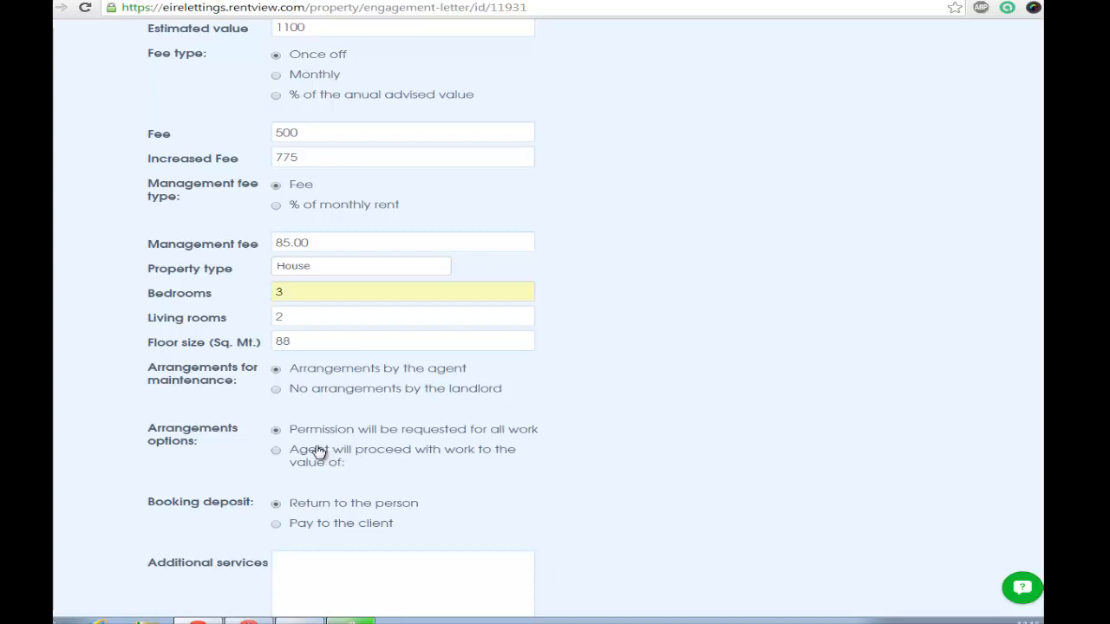
click(317, 452)
click(335, 498)
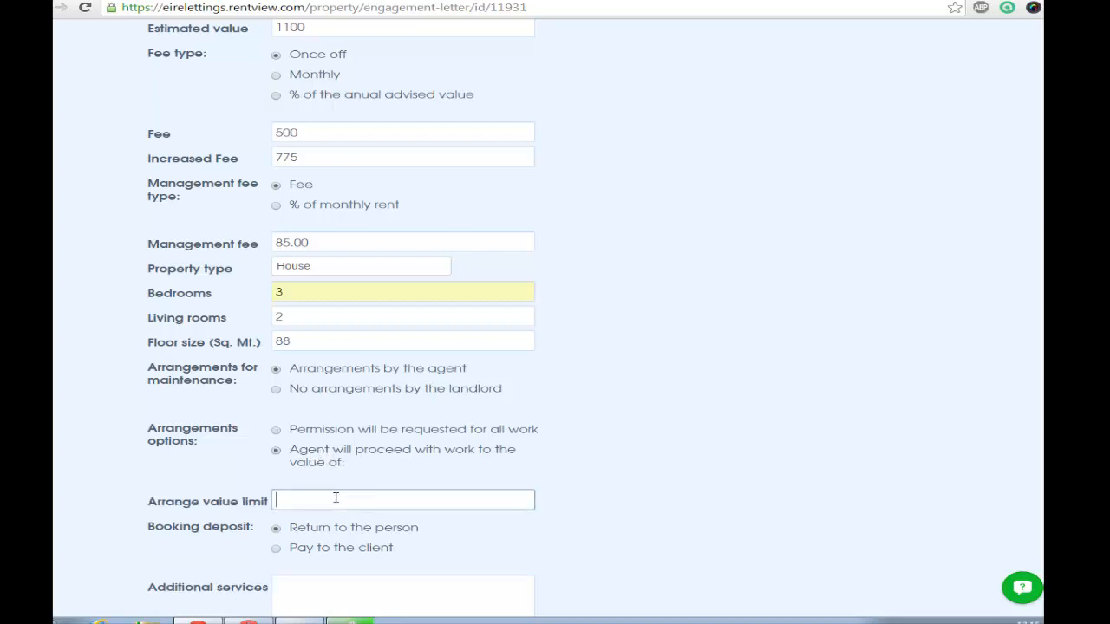
text(100)
click(284, 543)
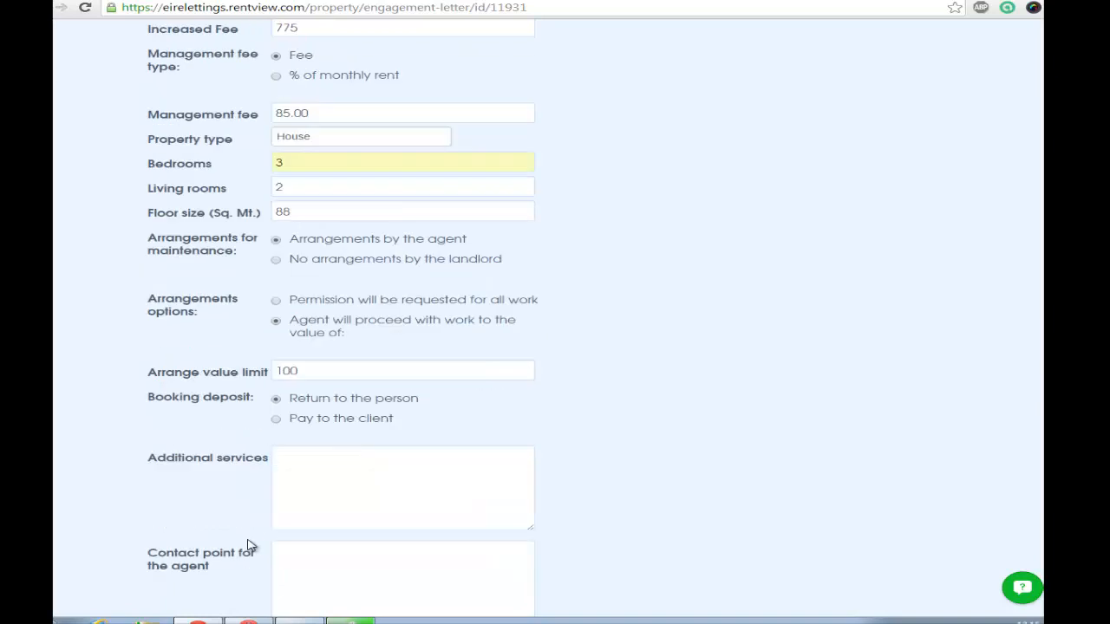
- Enter "Digital Inventory" as the additional services in the engagement letter
click(303, 483)
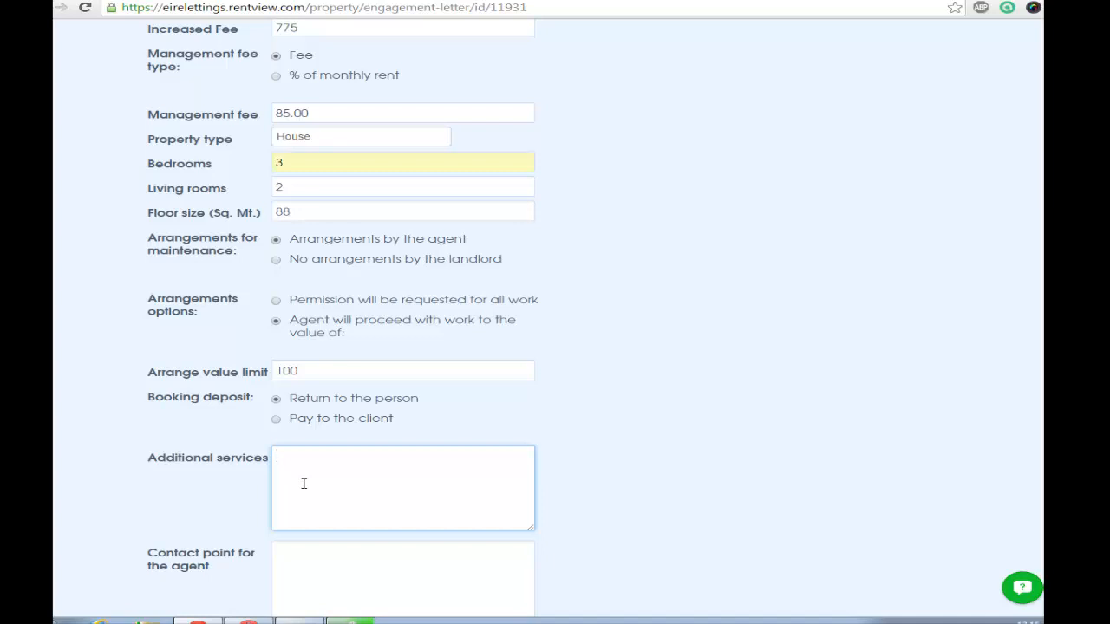
text(Digital Inventory)
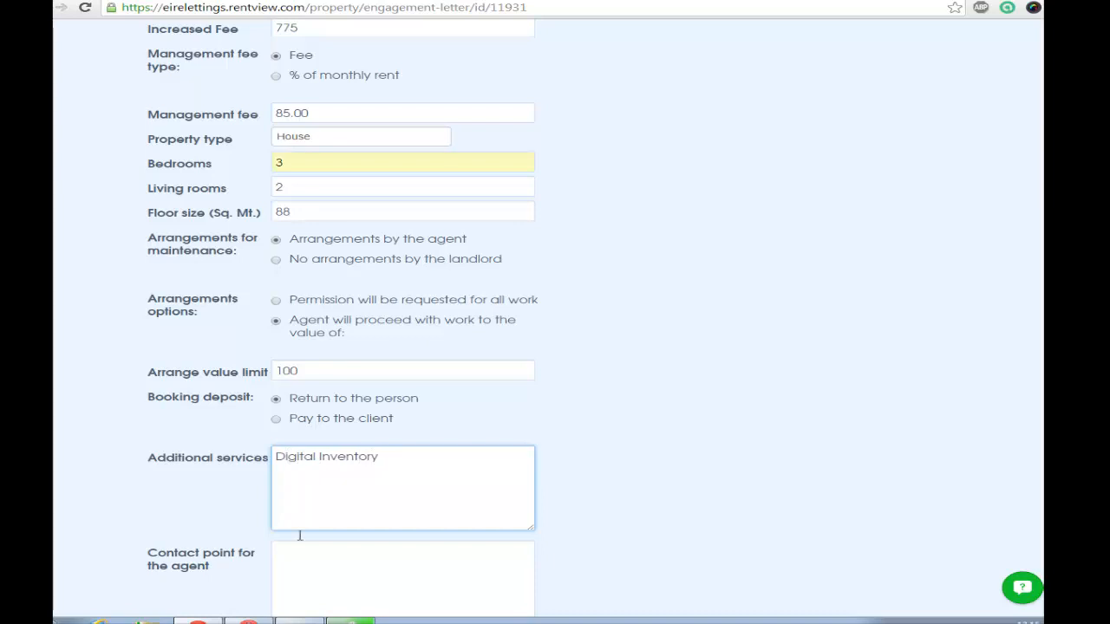
- Enter the agent's contact person's full name as the contact point for the agent
click(297, 558)
scroll(250, 527, down, 2)
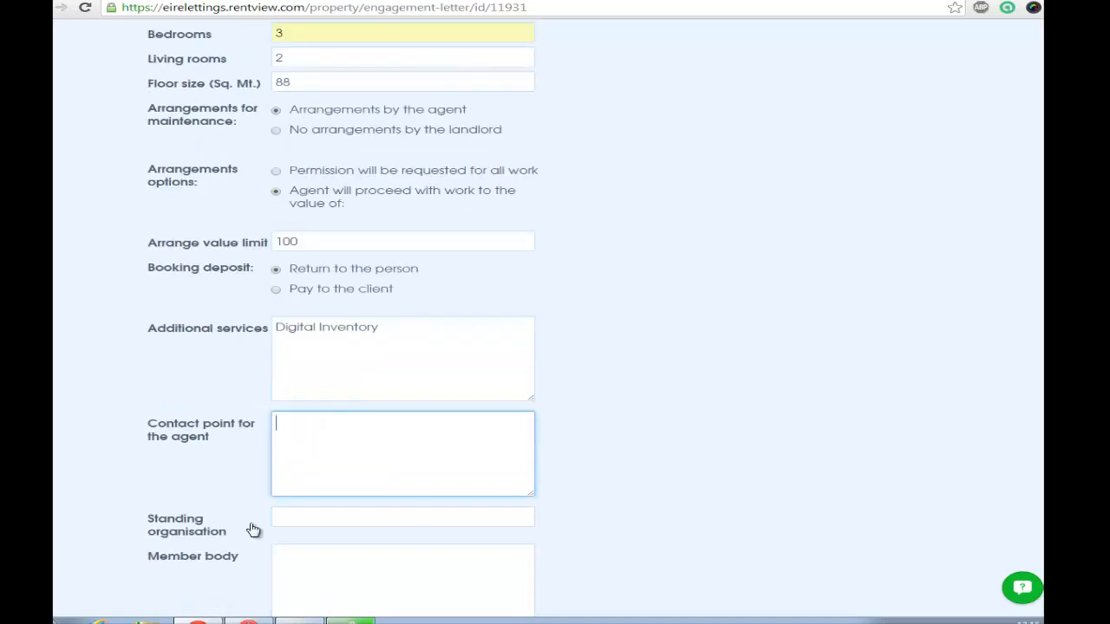
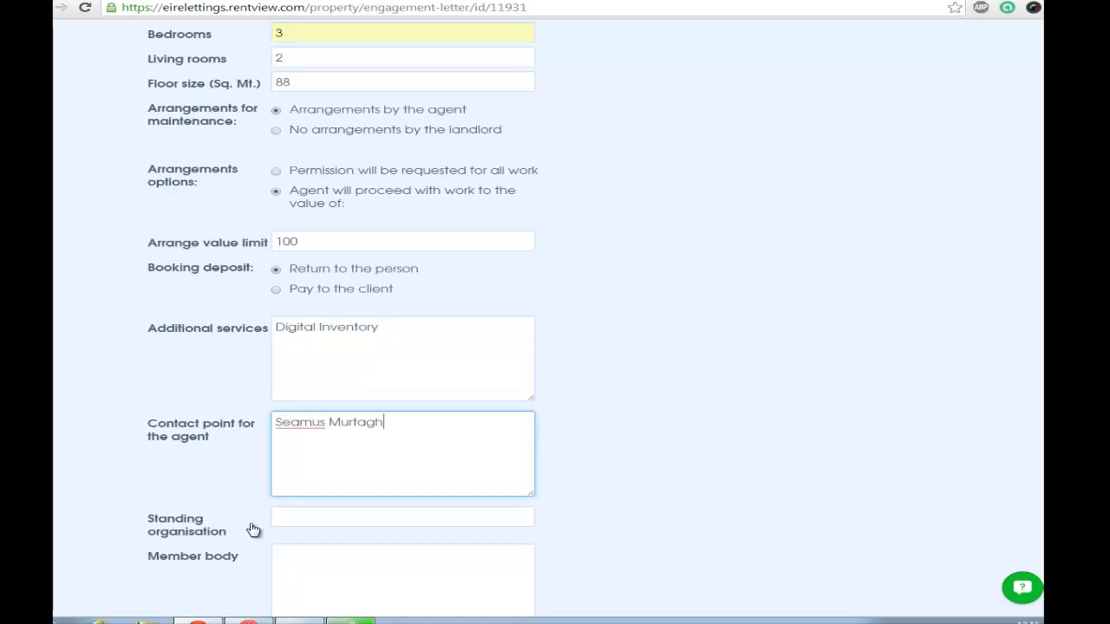
key(Tab)
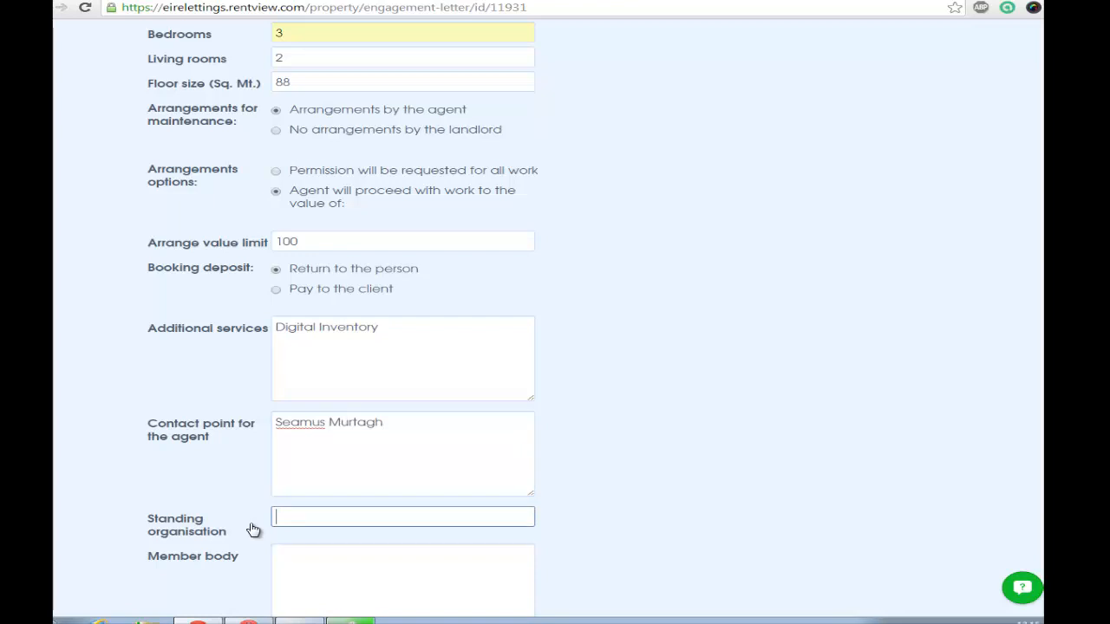
- Enter "IPAV" as the standing organisation and "IPAv" as the member body
text(IPAV)
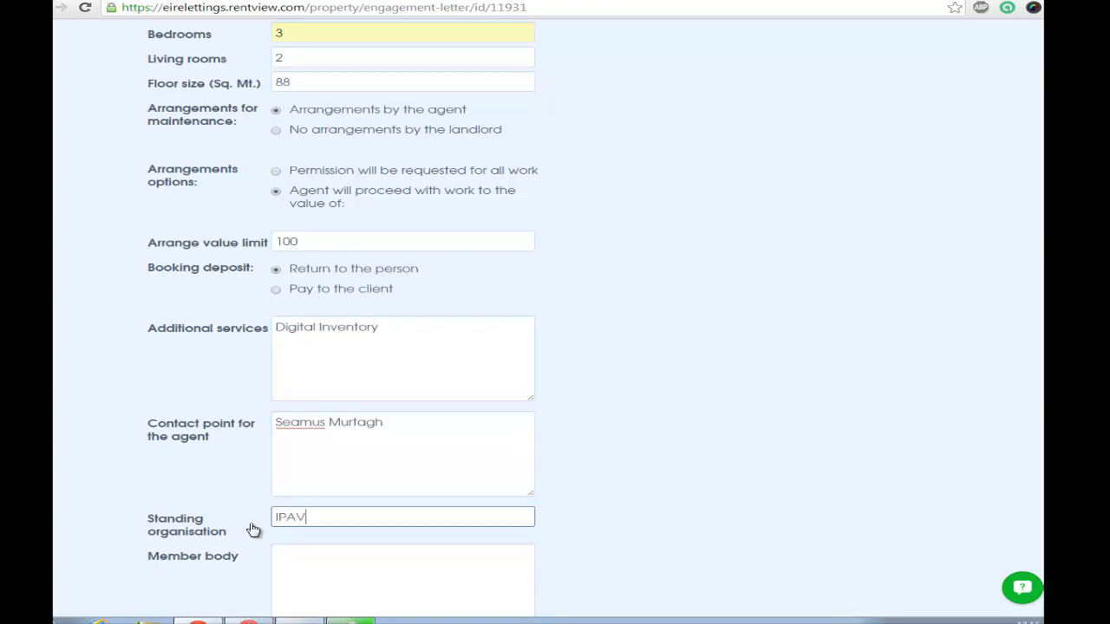
key(Tab)
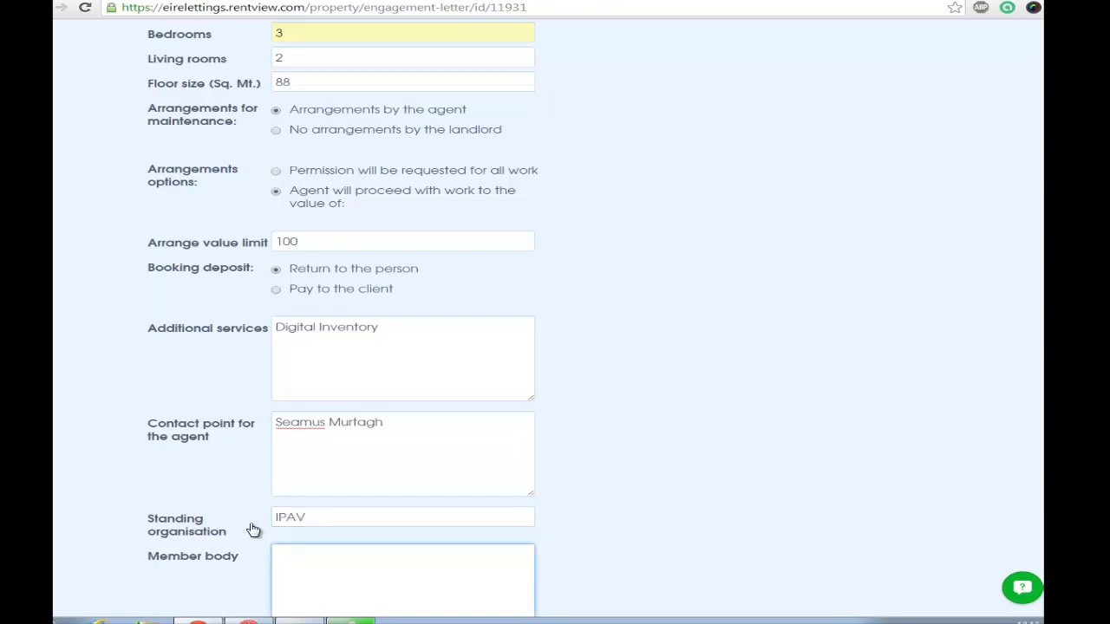
text(IPAv)
scroll(253, 530, down, 3)
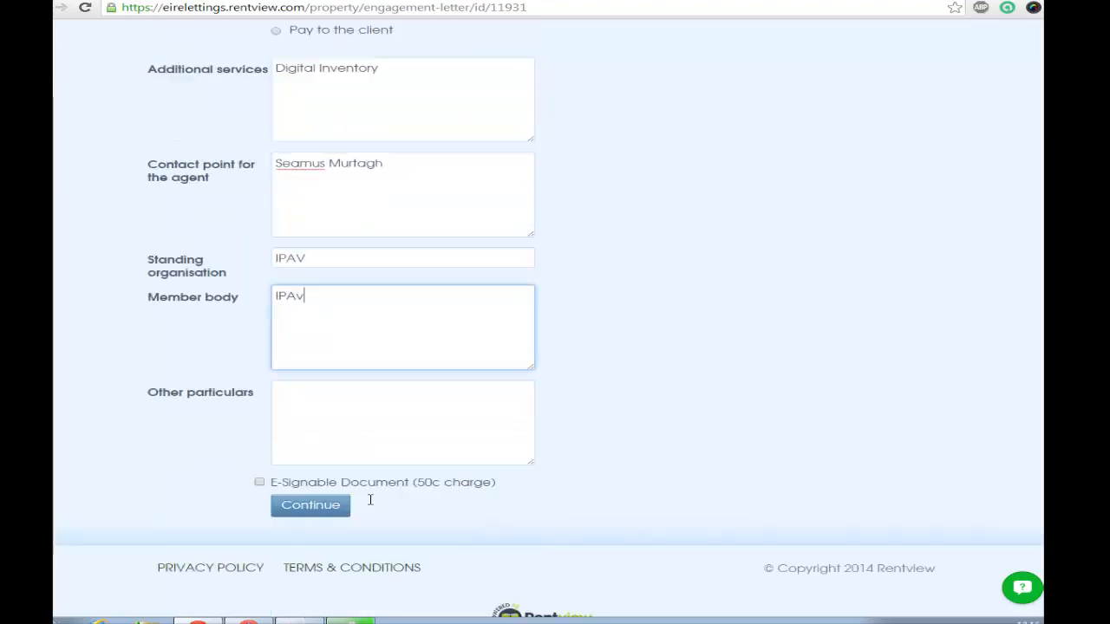
- Leave the other particulars empty, make the letter an E-Signable Document, and continue to the letter draft
click(361, 426)
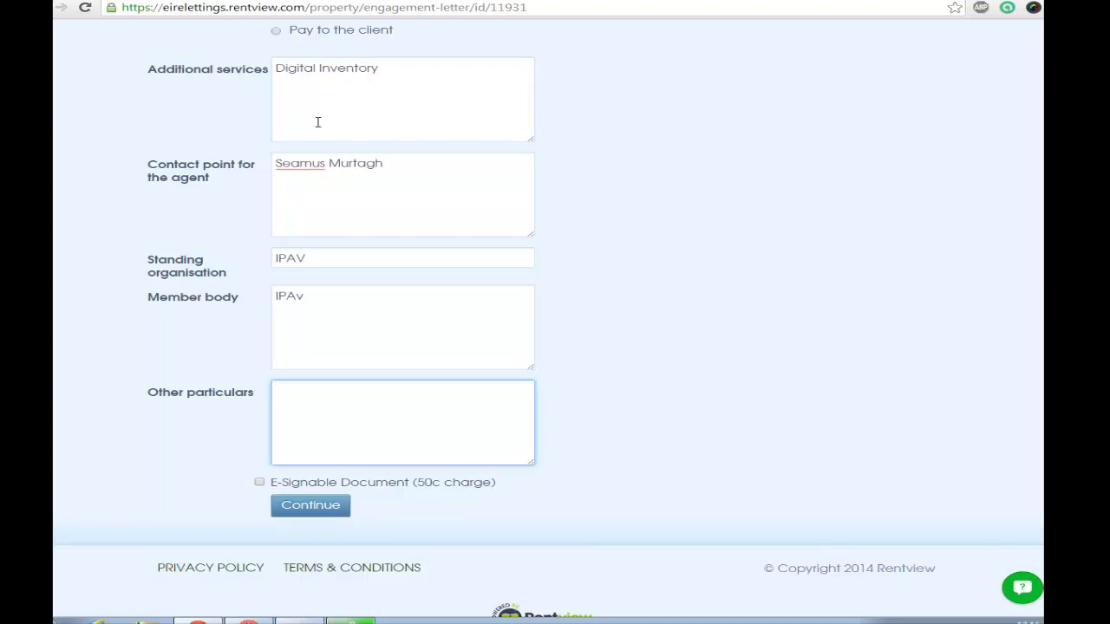
click(260, 483)
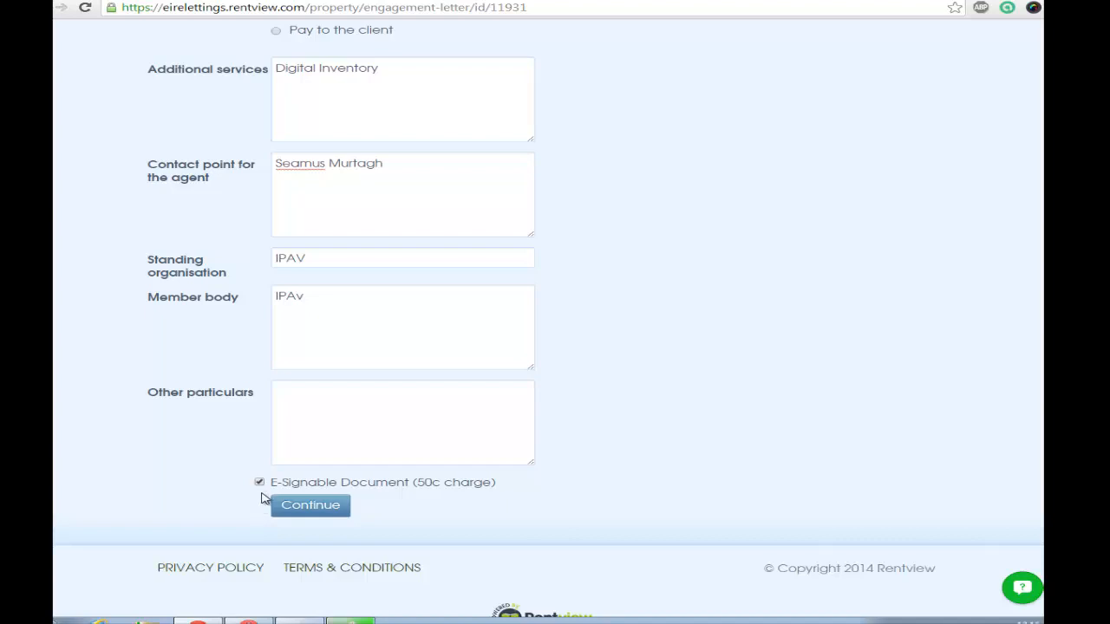
click(306, 513)
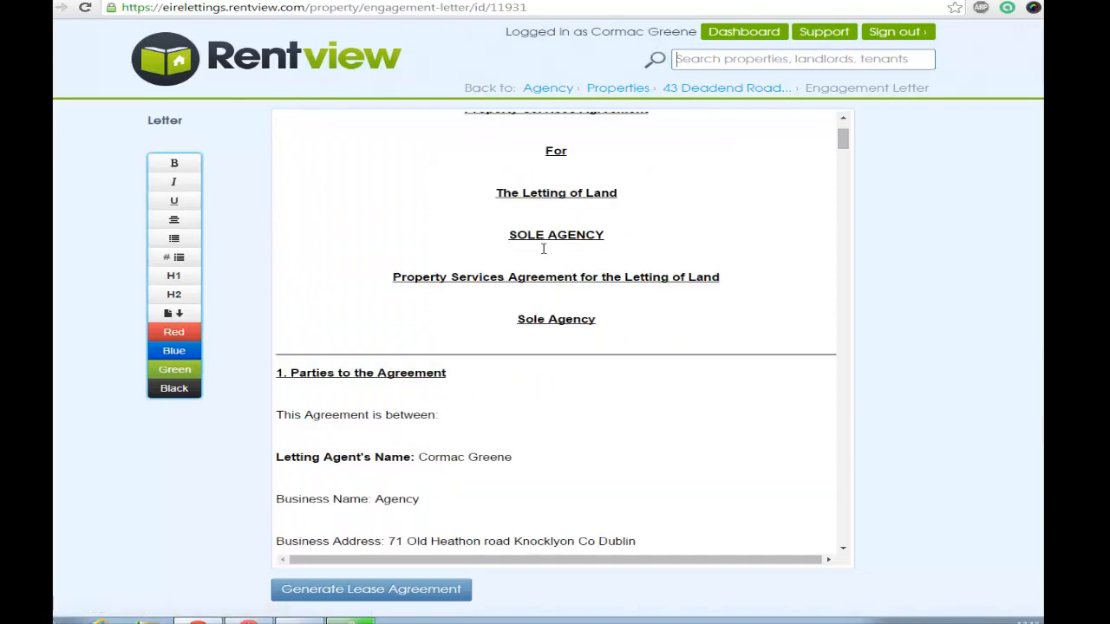
- Review the drafted letter from the parties, duration and termination clauses through disputes and complaints to the letting services schedule
scroll(546, 252, down, 3)
scroll(495, 443, down, 3)
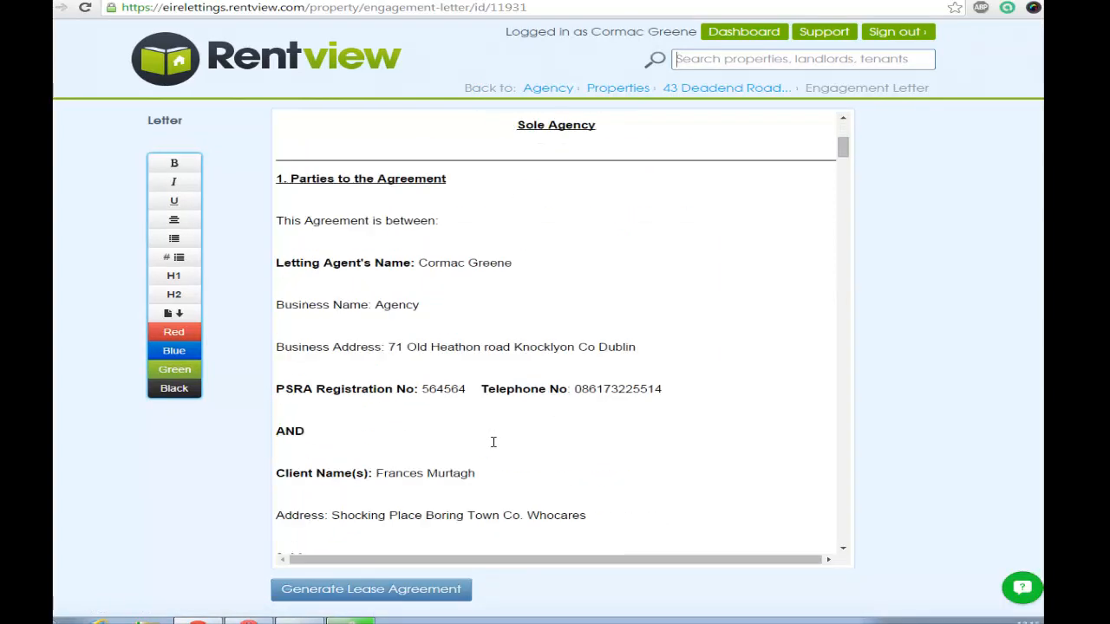
scroll(507, 466, down, 2)
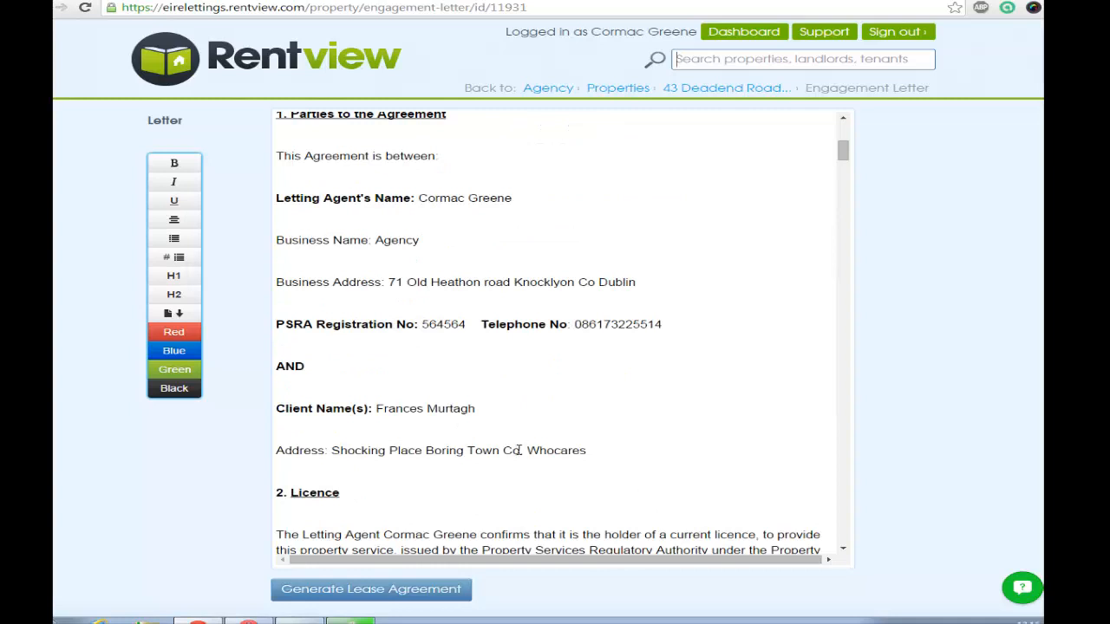
scroll(508, 456, down, 4)
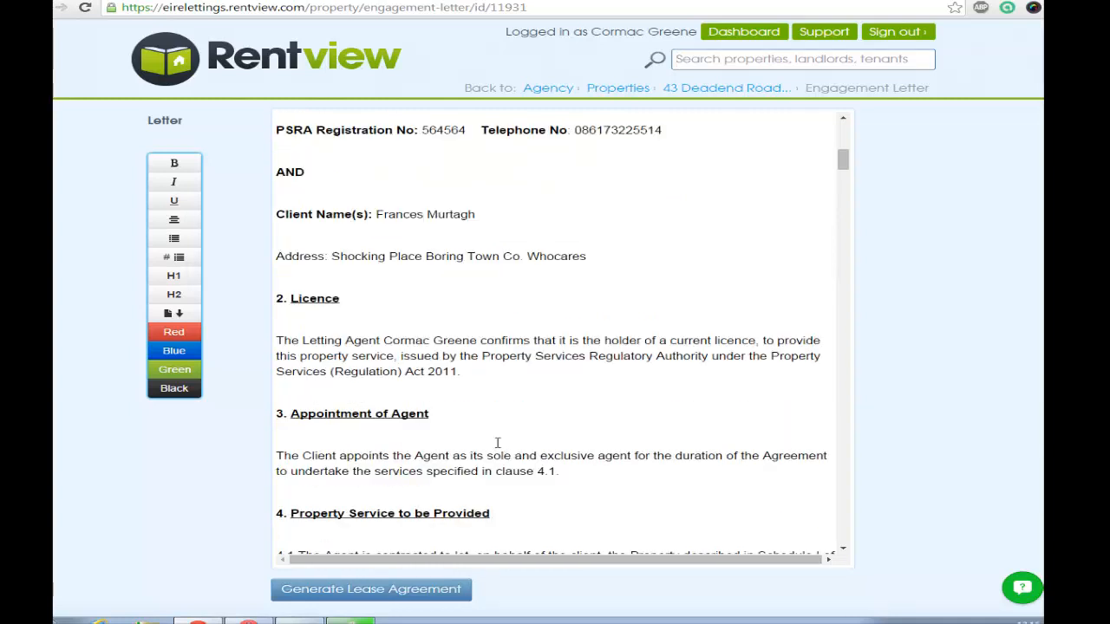
drag(848, 176, 856, 217)
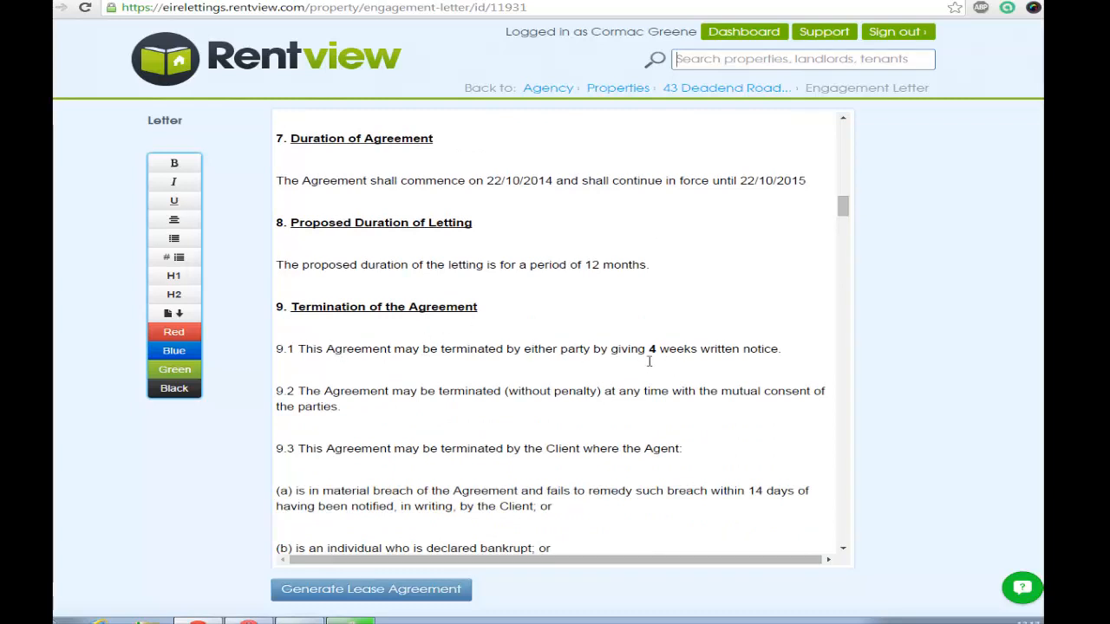
drag(842, 209, 861, 402)
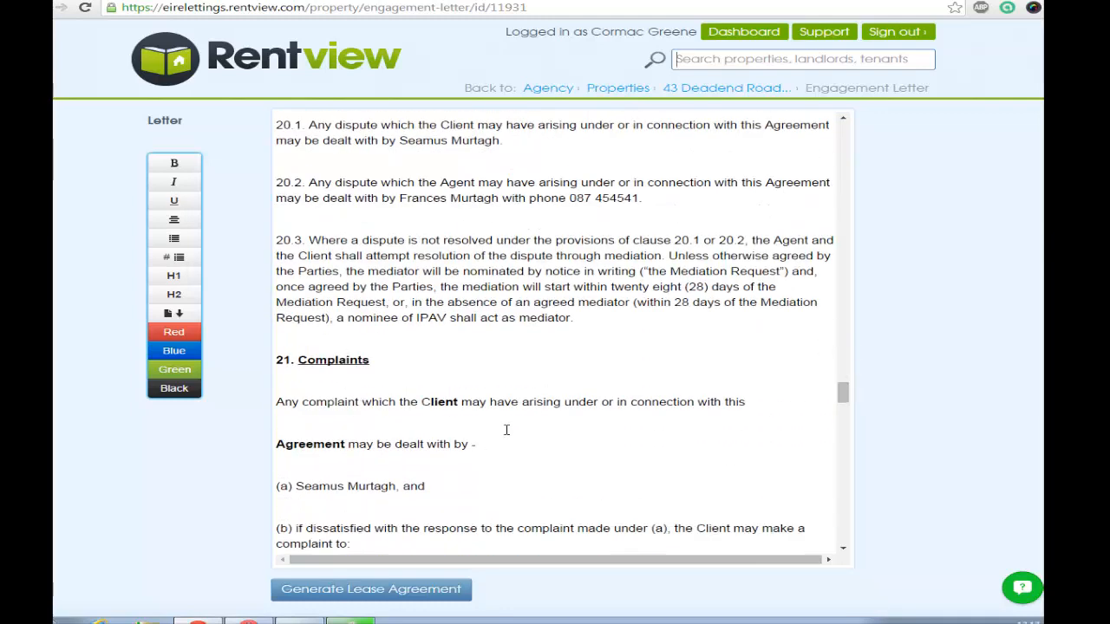
drag(296, 487, 343, 488)
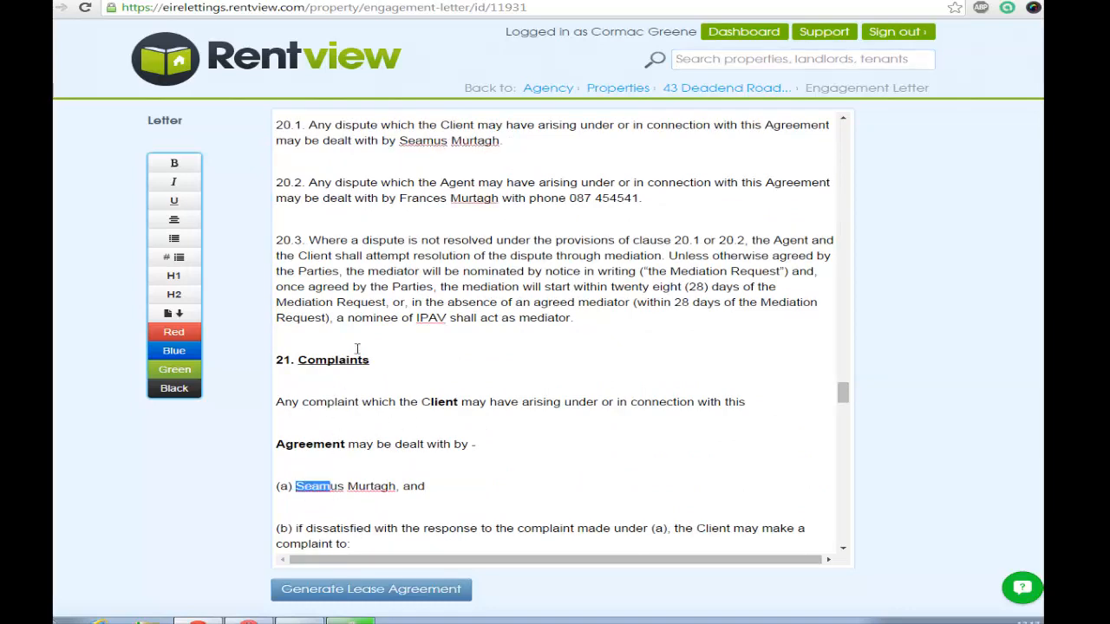
drag(409, 198, 519, 199)
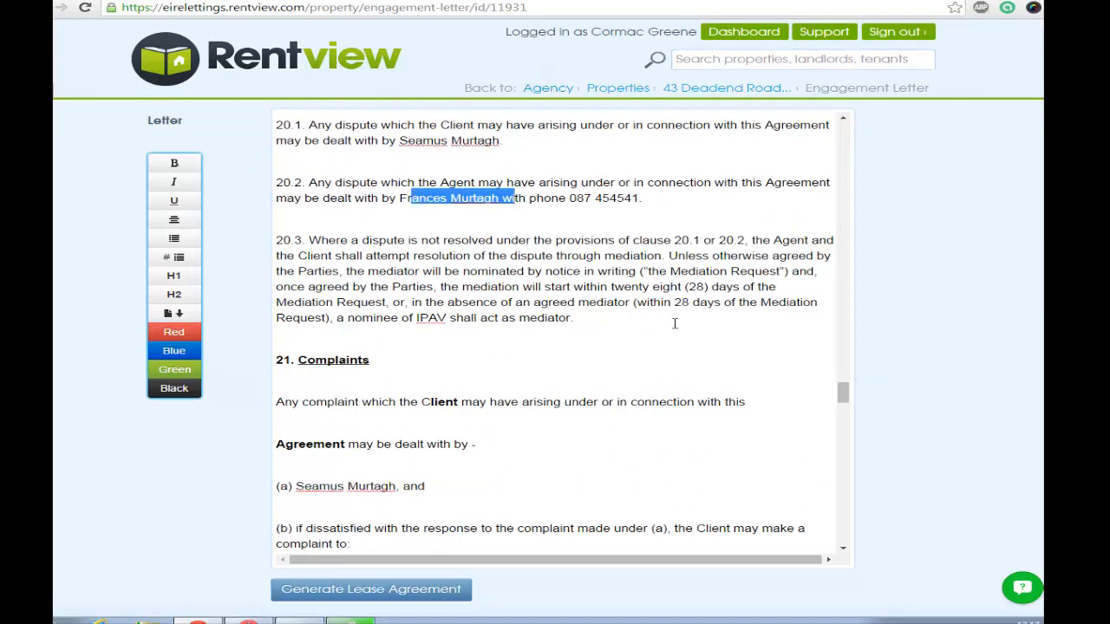
scroll(723, 416, down, 4)
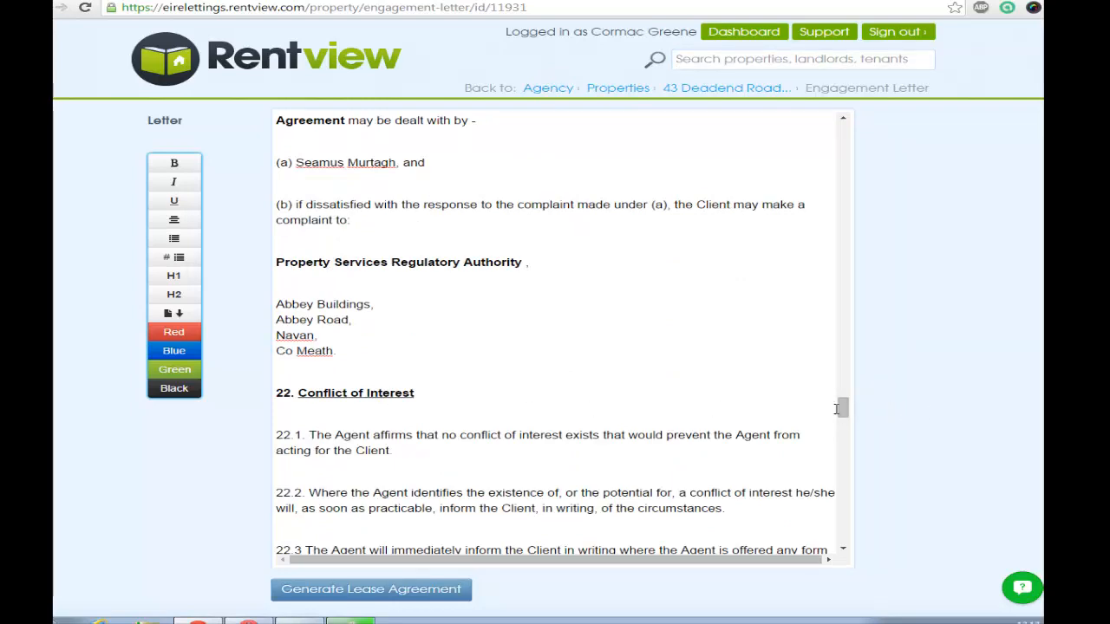
drag(841, 407, 855, 550)
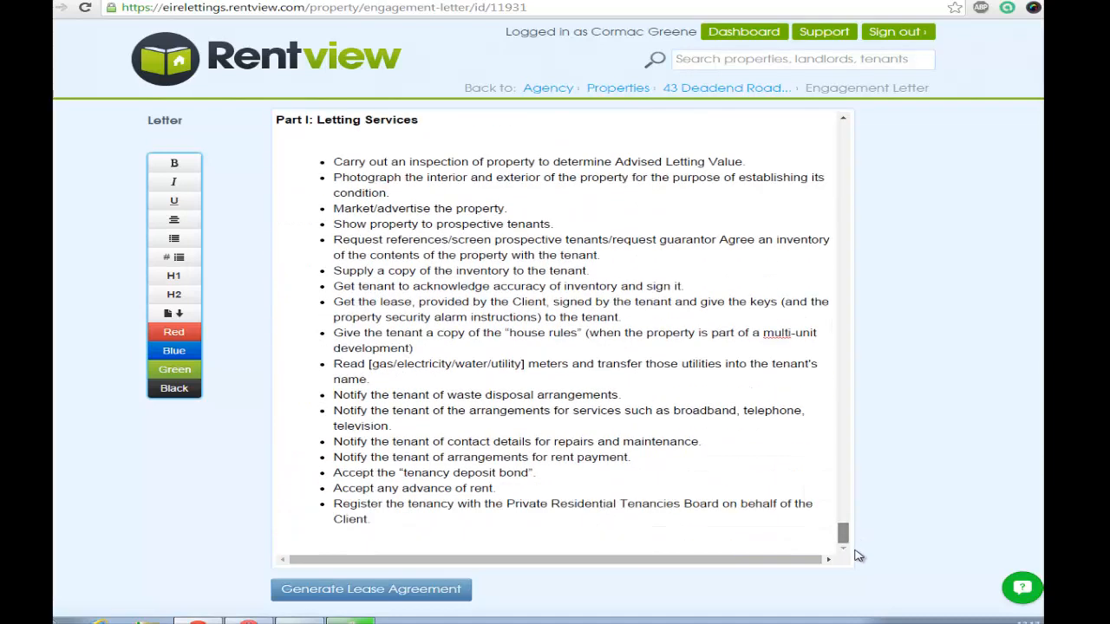
- Generate the agreement from the draft, and reopen the documents list from the property's page to check the e-sign status
click(419, 590)
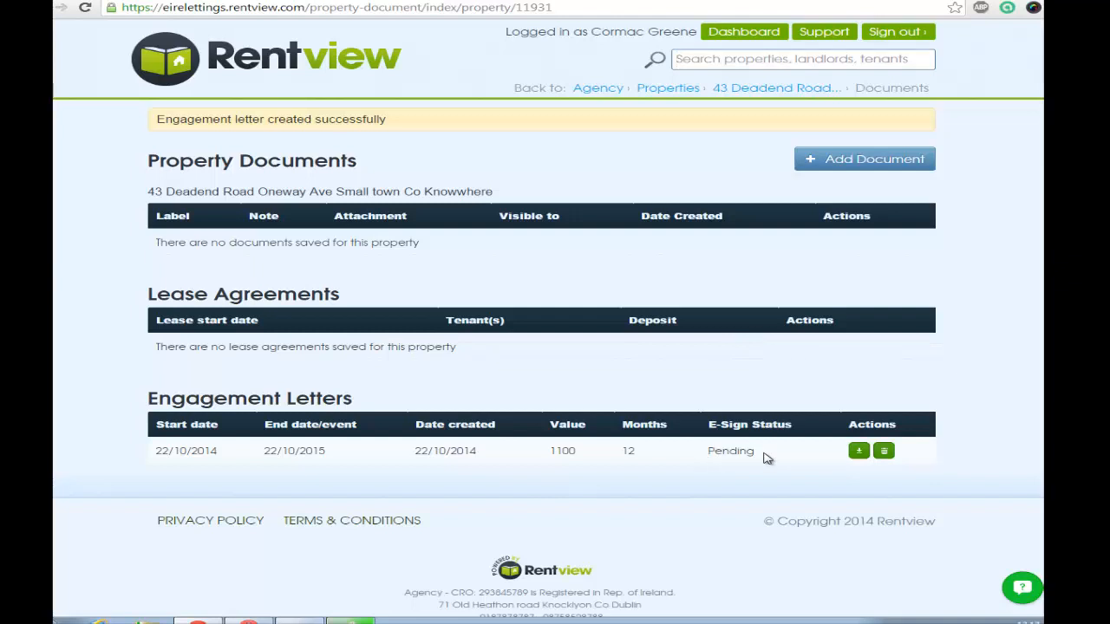
click(759, 90)
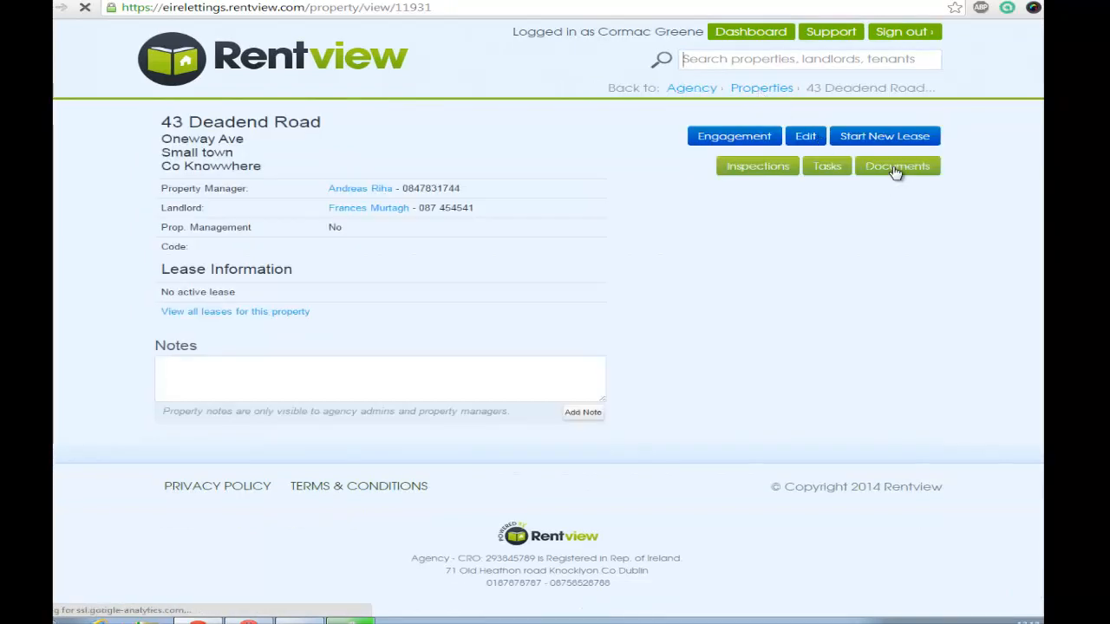
click(895, 173)
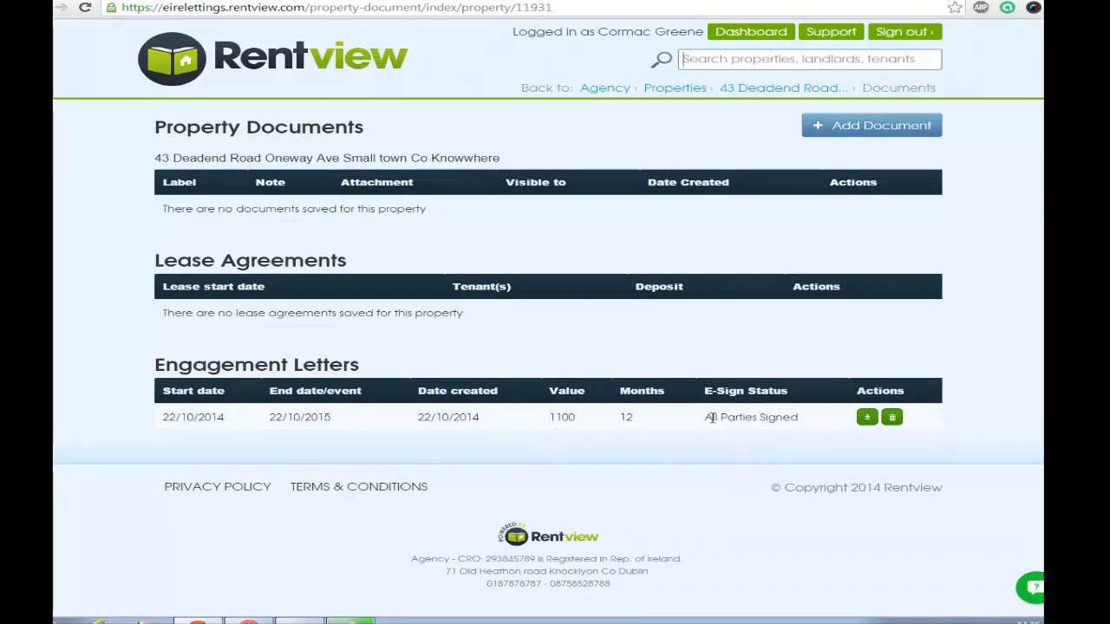
- Download the signed engagement letter as a PDF and open the downloaded file
click(866, 418)
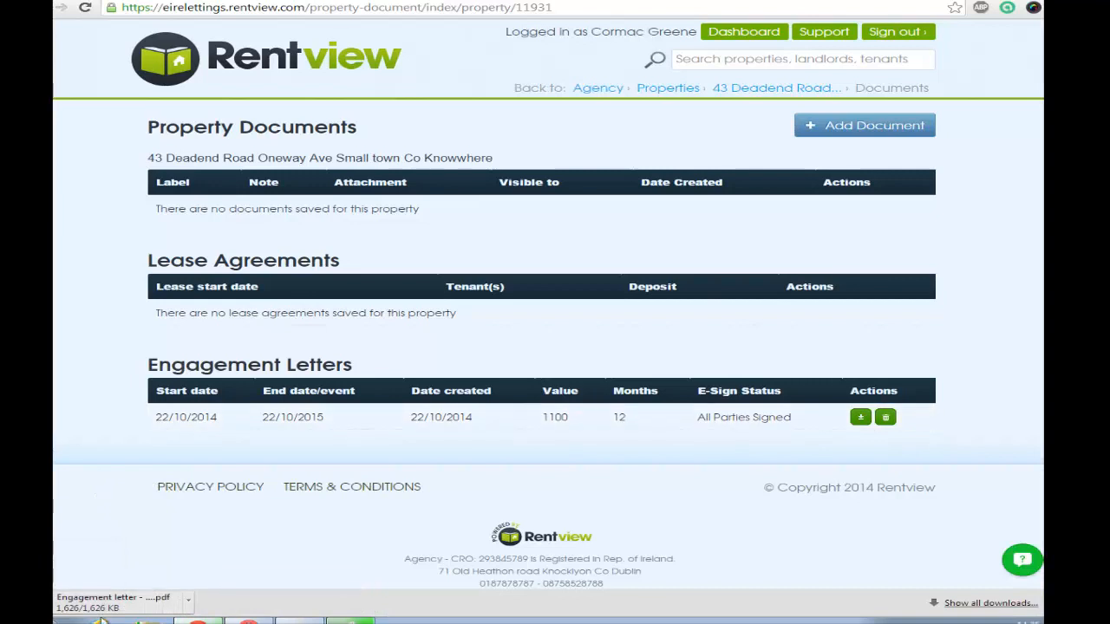
click(137, 611)
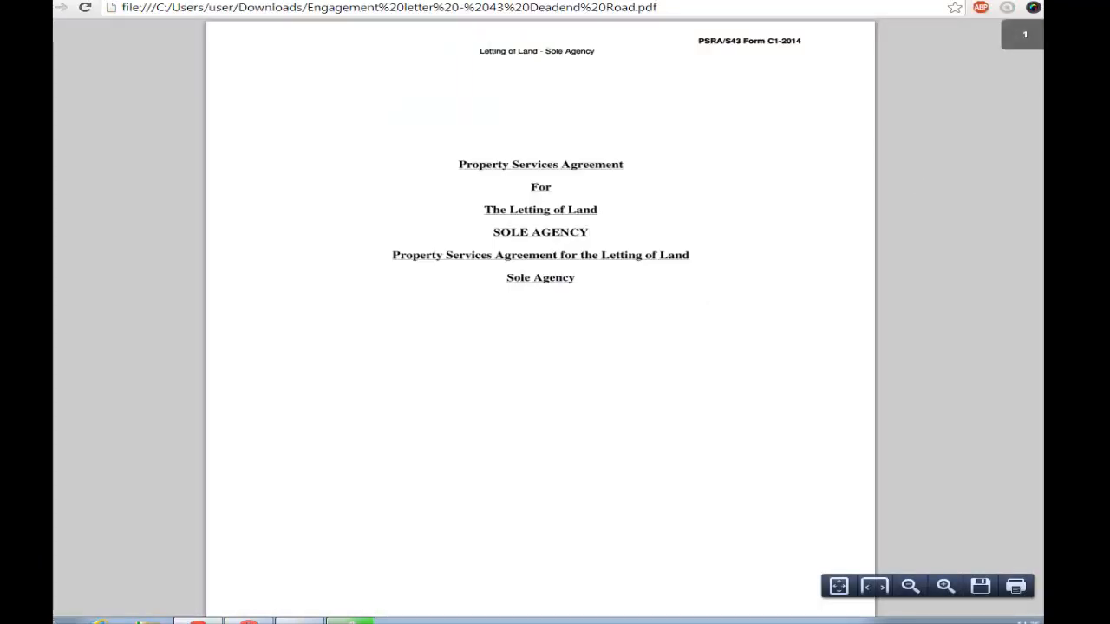
- Read through the PDF's clauses, the Signatures section, and the property and service schedules
scroll(540, 321, down, 3)
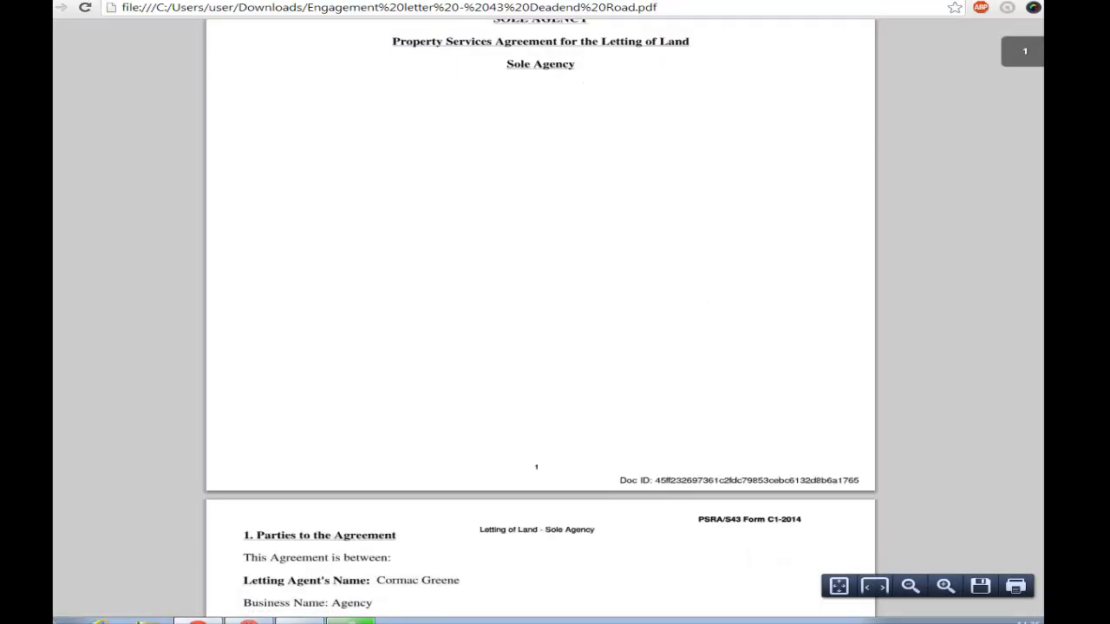
scroll(540, 321, down, 8)
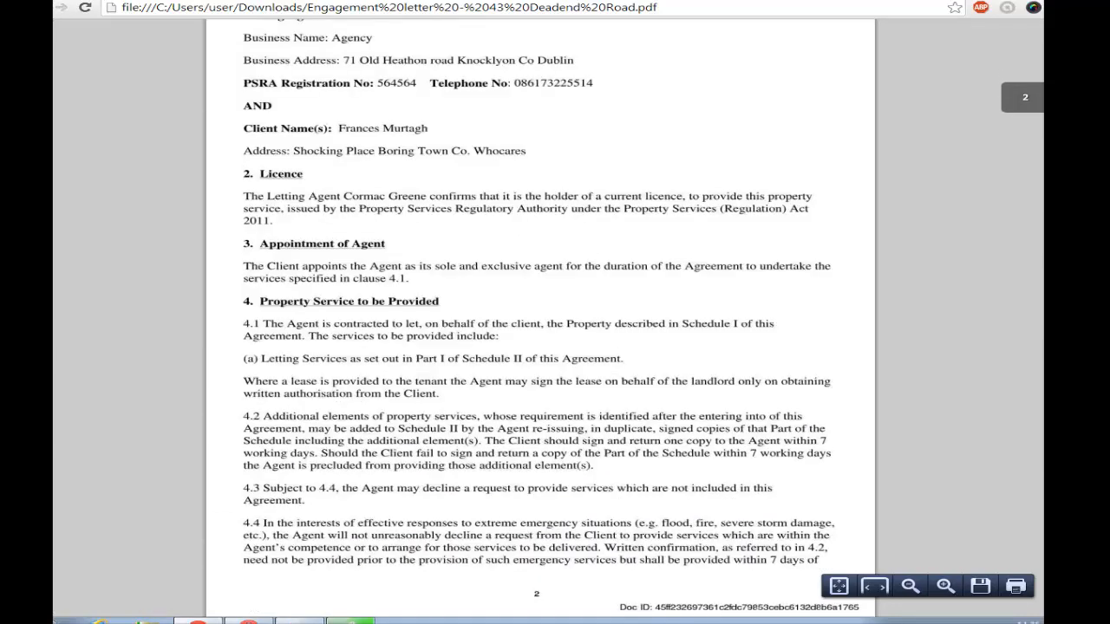
scroll(540, 321, down, 6)
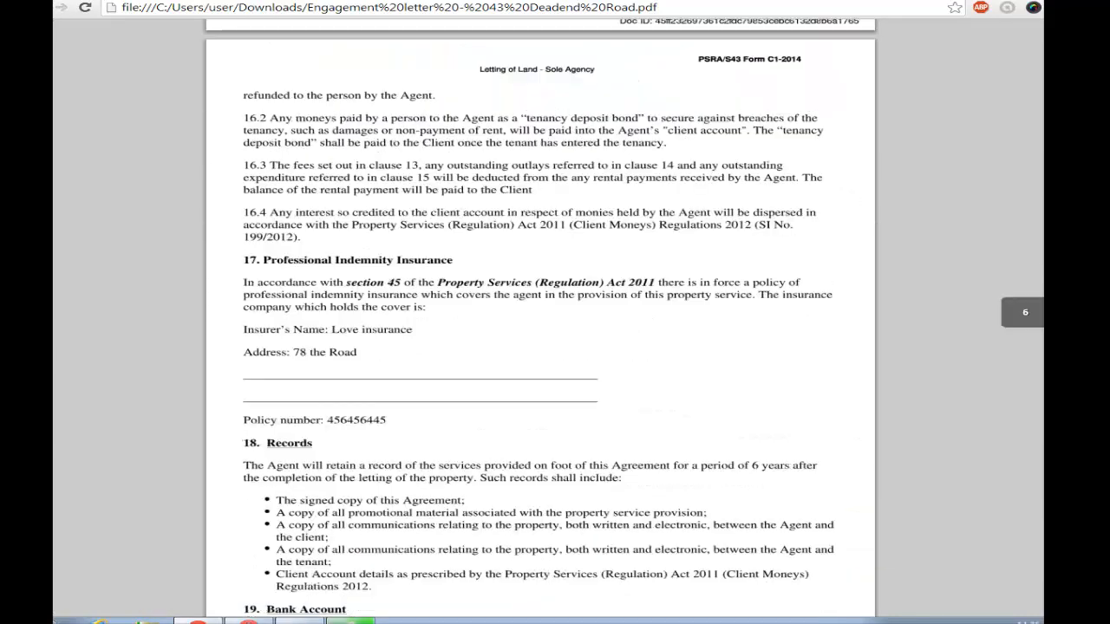
scroll(540, 321, down, 1)
scroll(540, 320, down, 20)
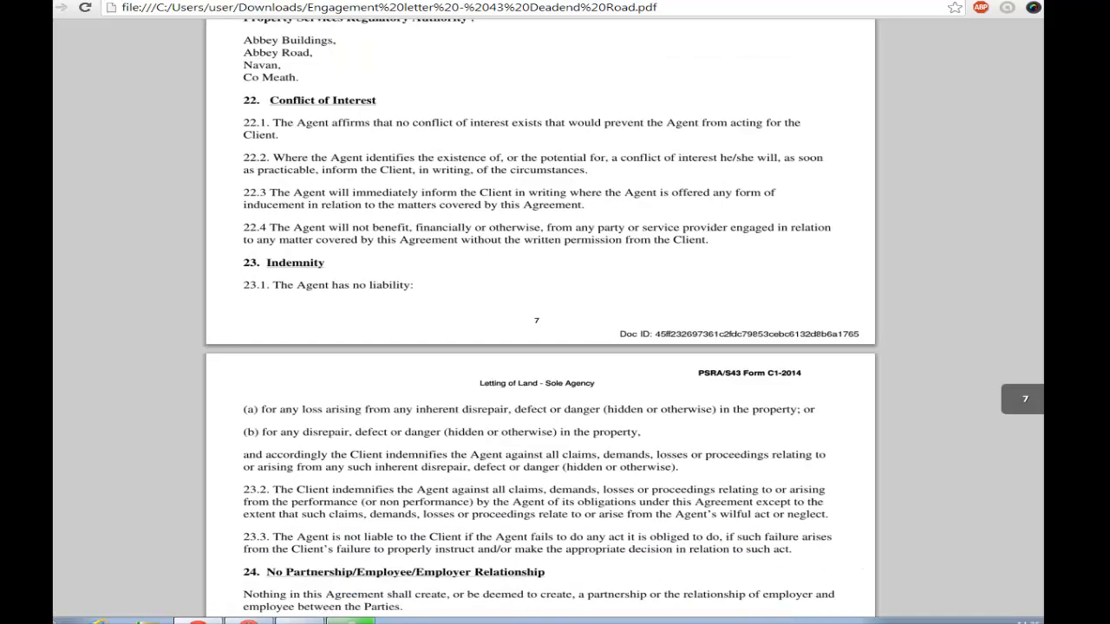
scroll(540, 320, down, 2)
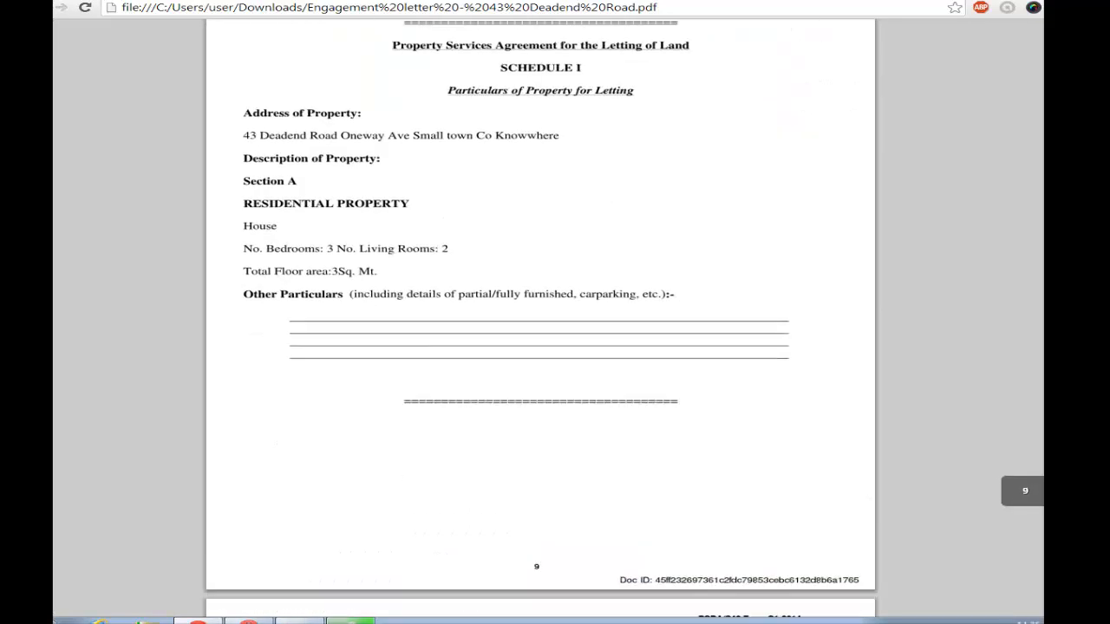
scroll(540, 321, up, 5)
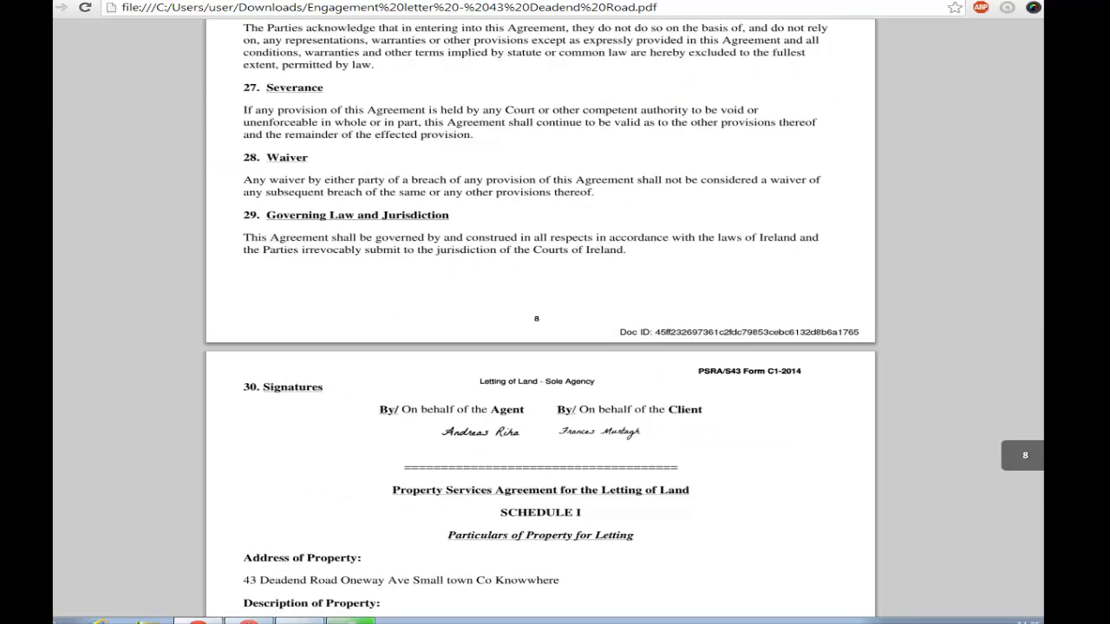
scroll(540, 321, down, 4)
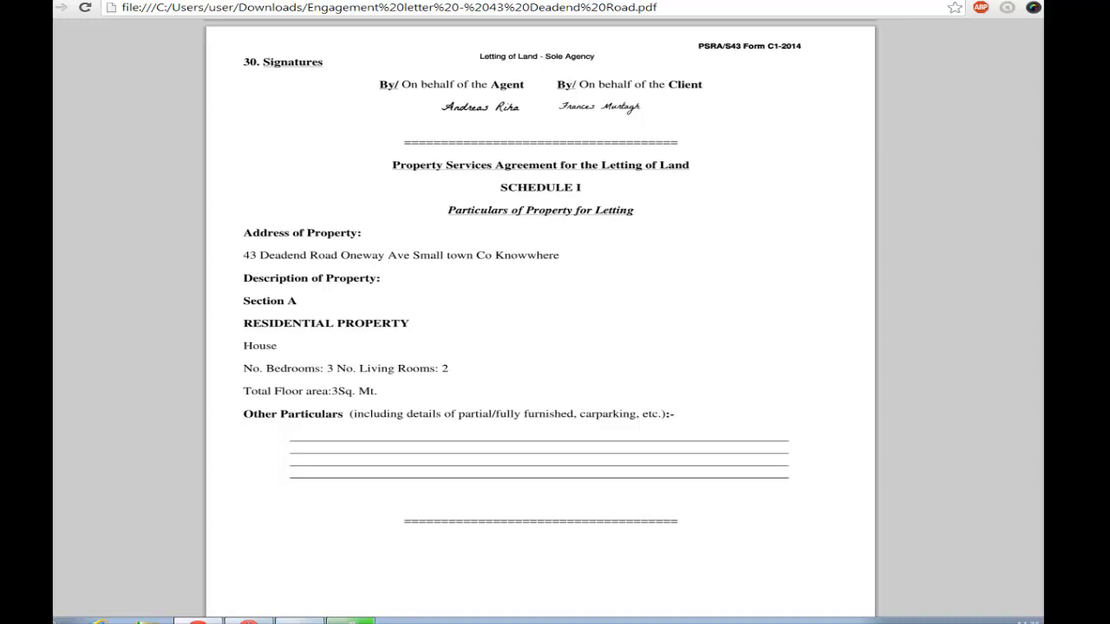
scroll(540, 321, down, 1)
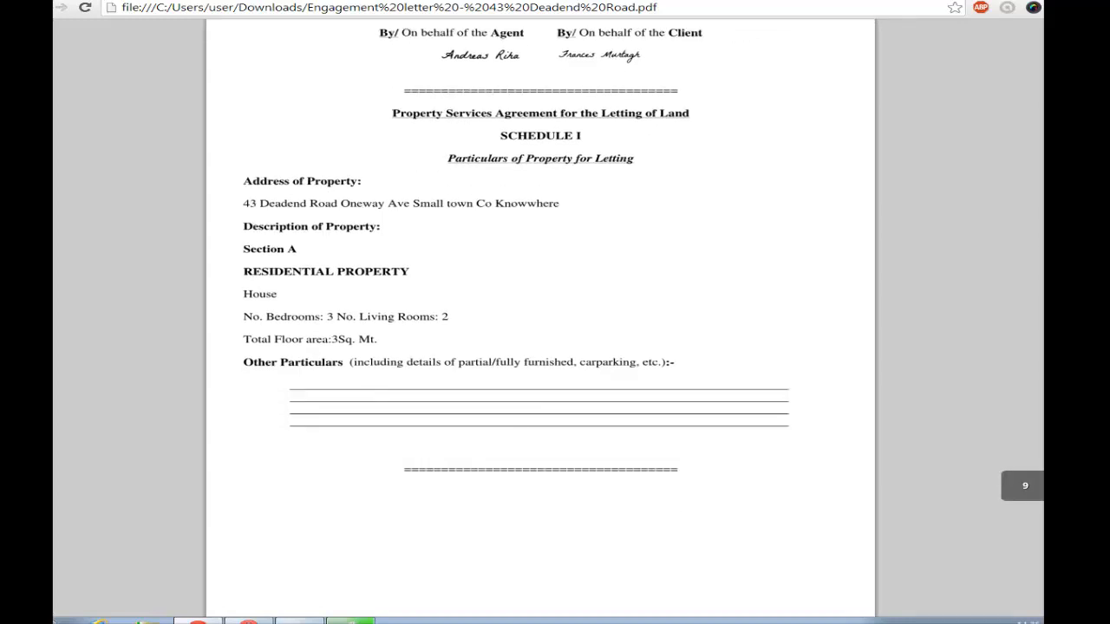
scroll(541, 321, down, 5)
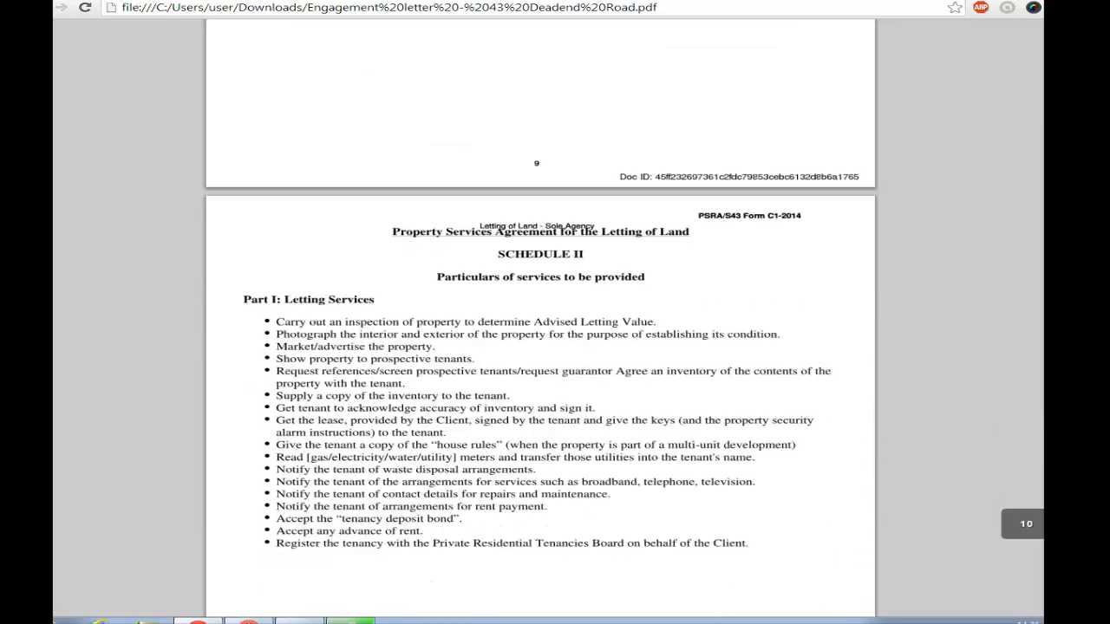
scroll(540, 321, down, 4)
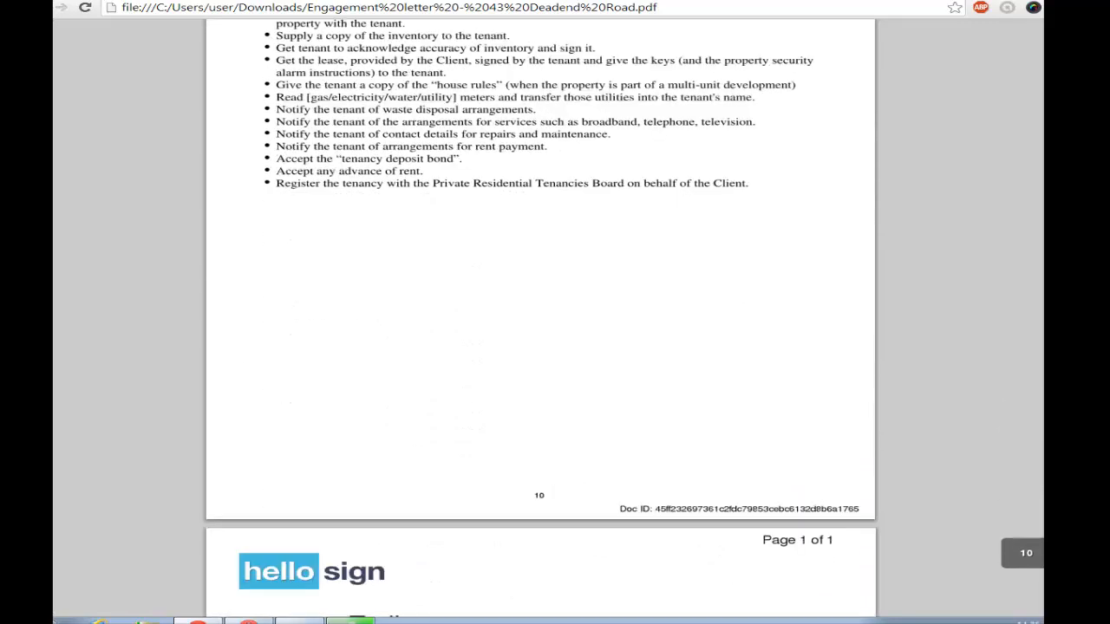
- Examine the HelloSign audit trail at the end of the PDF, and return to the property's documents page
scroll(540, 321, down, 2)
scroll(540, 347, down, 2)
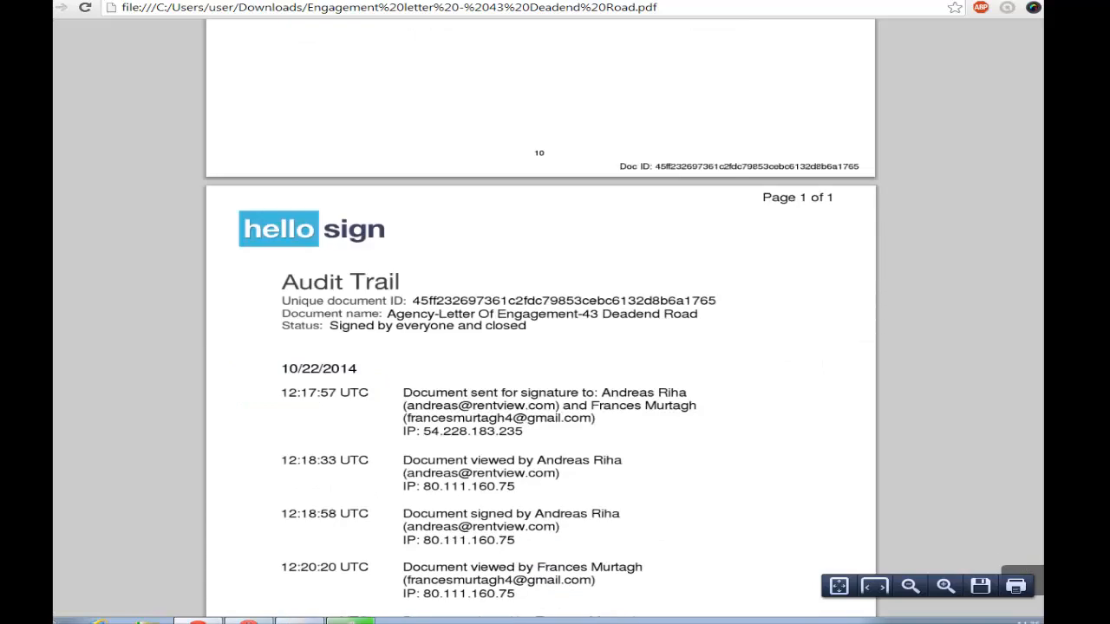
scroll(539, 347, down, 1)
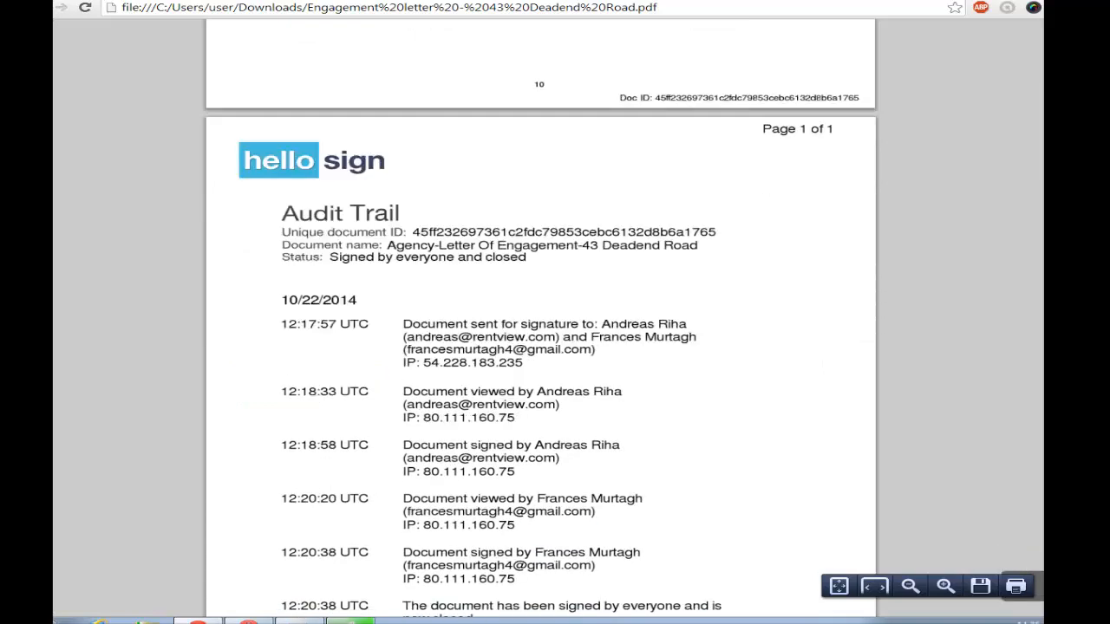
scroll(490, 407, up, 1)
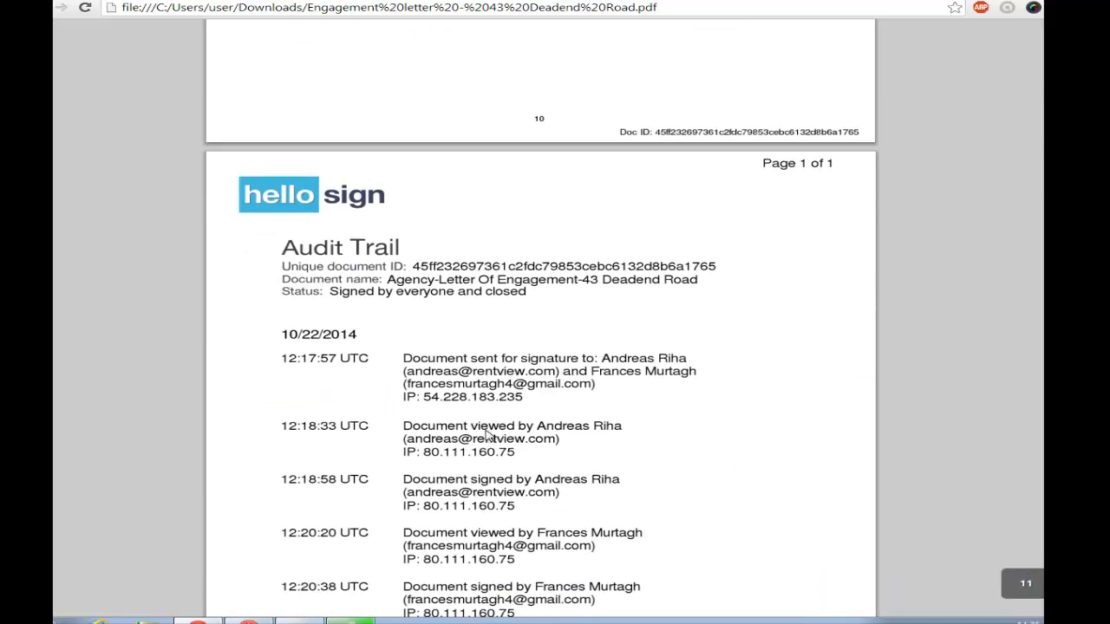
scroll(508, 488, down, 1)
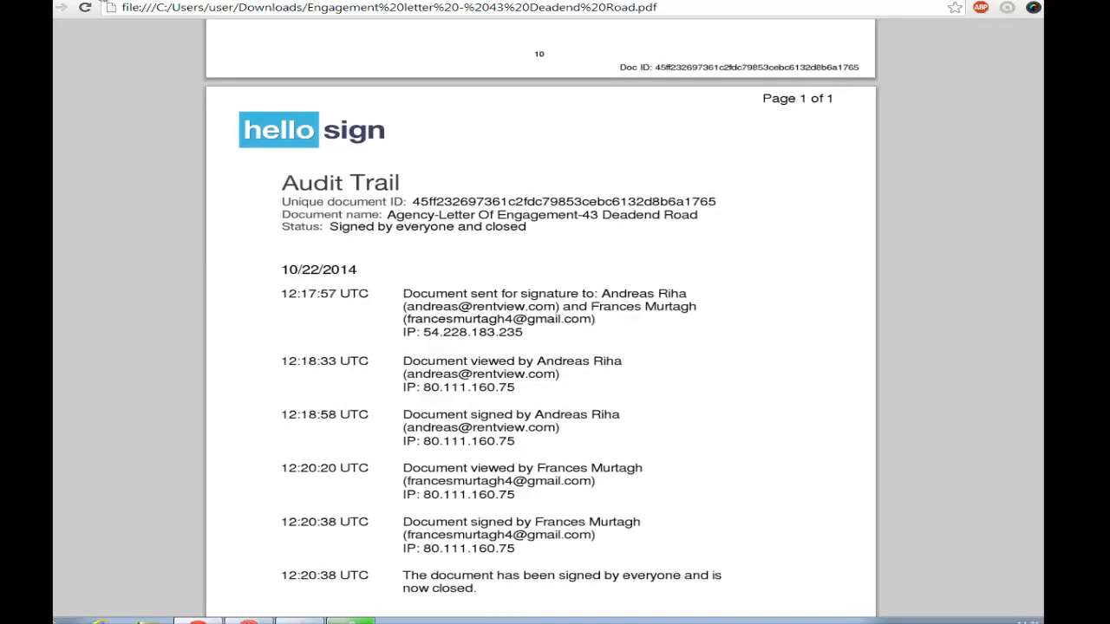
click(482, 1)
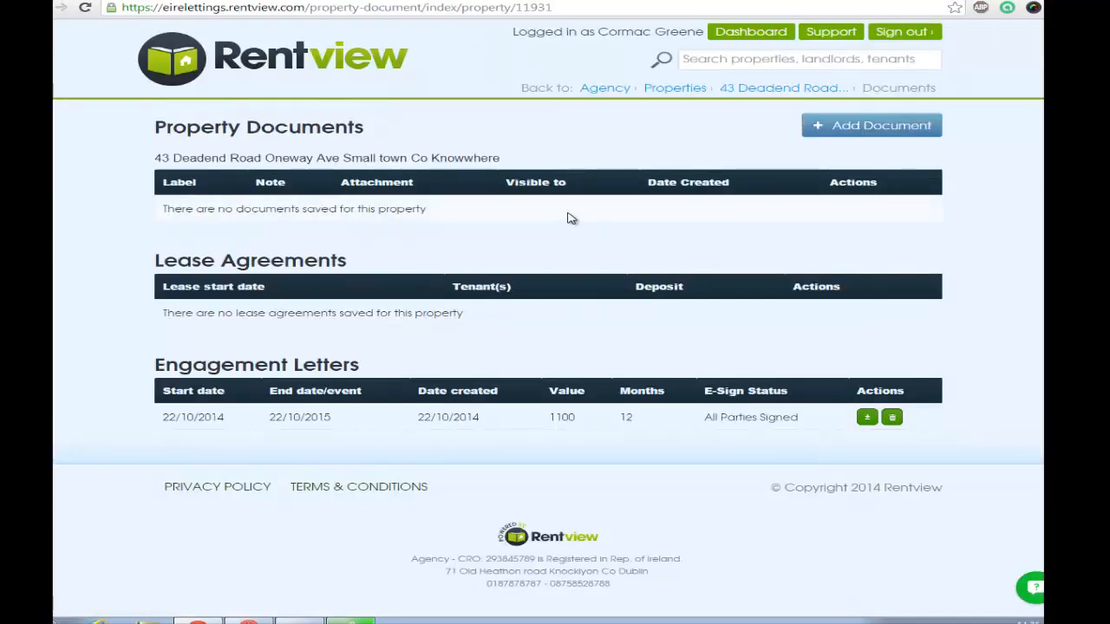